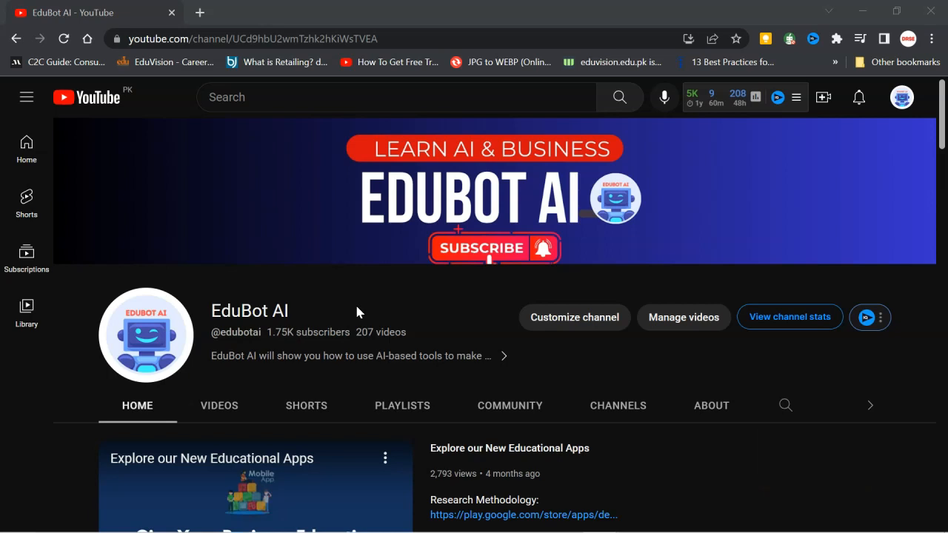
- Open Adobe Express (Beta) in a new browser tab
click(496, 360)
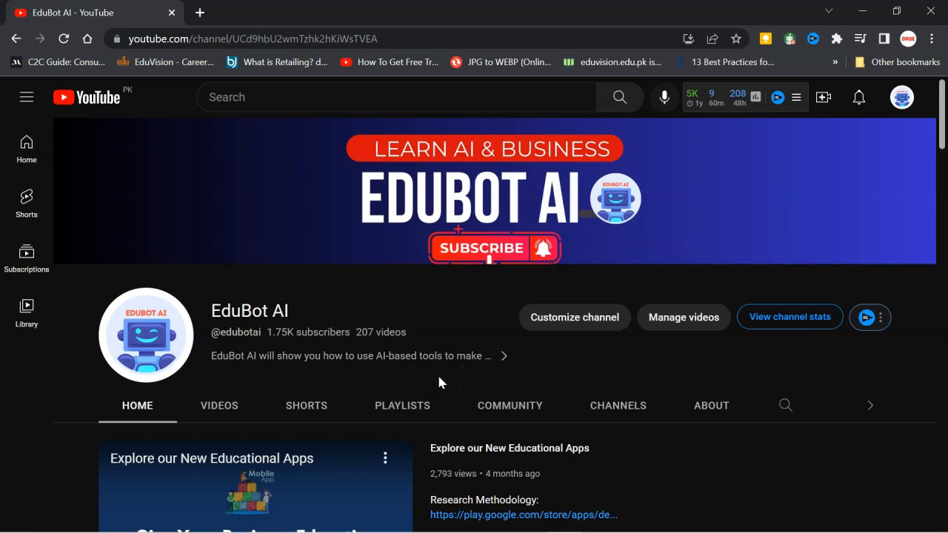
click(476, 288)
click(199, 13)
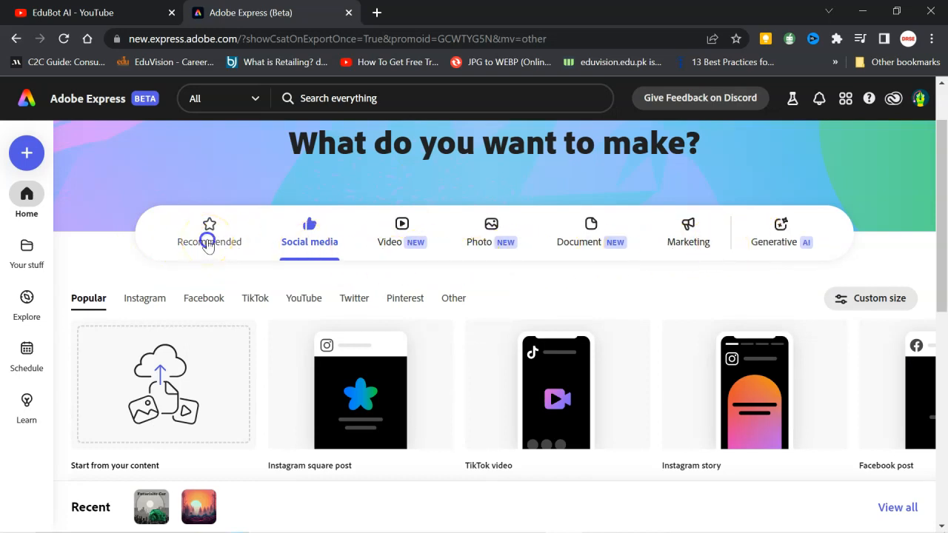
- Look through the Recommended, Social media, Video, Photo, Document and Marketing categories to examine the project types offered
click(208, 245)
scroll(280, 318, down, 3)
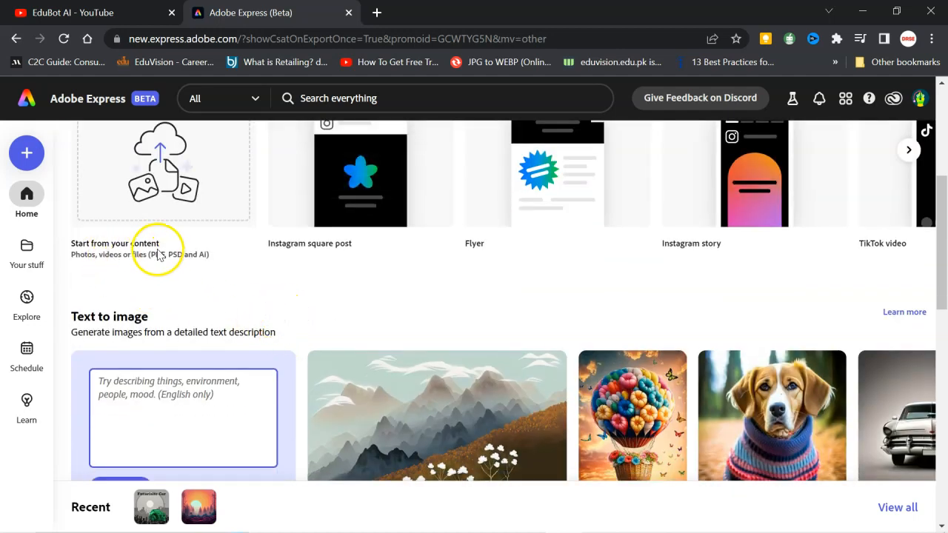
scroll(296, 319, up, 1)
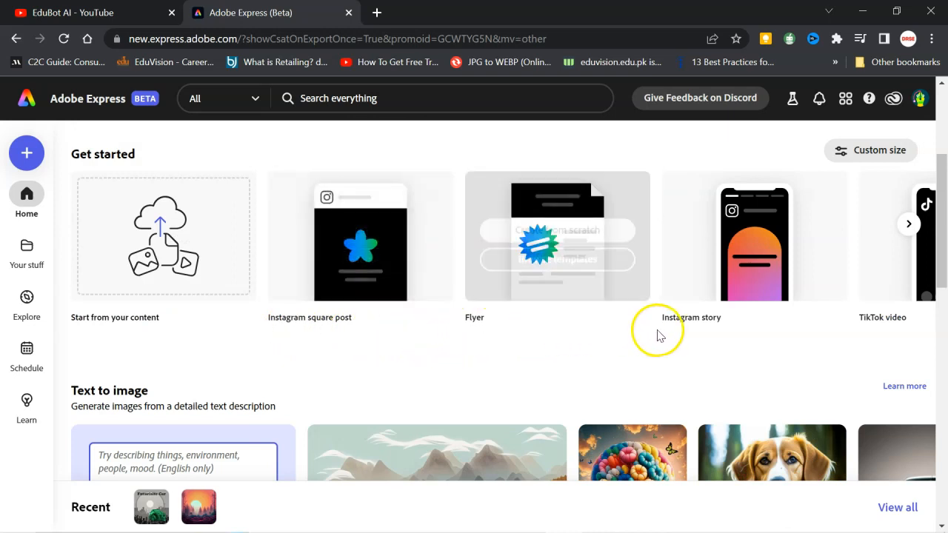
scroll(361, 292, up, 2)
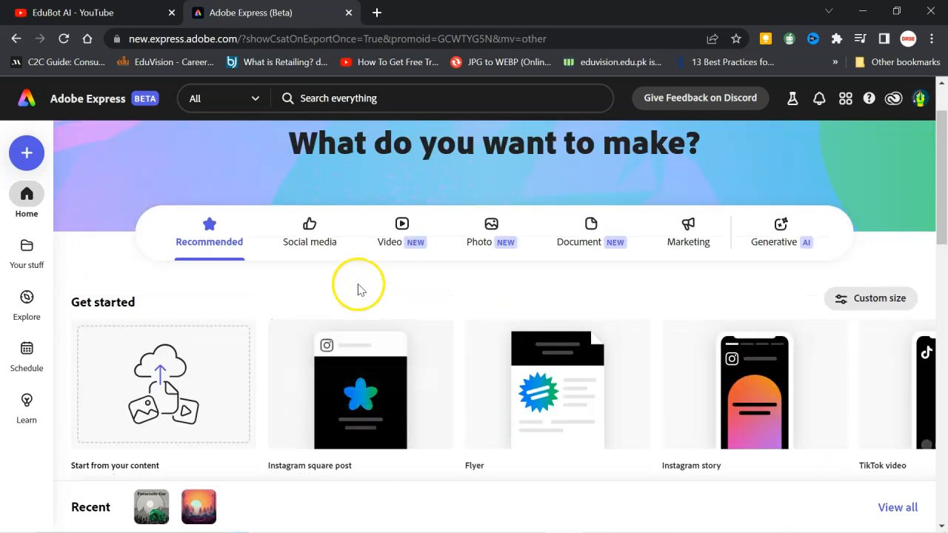
click(315, 231)
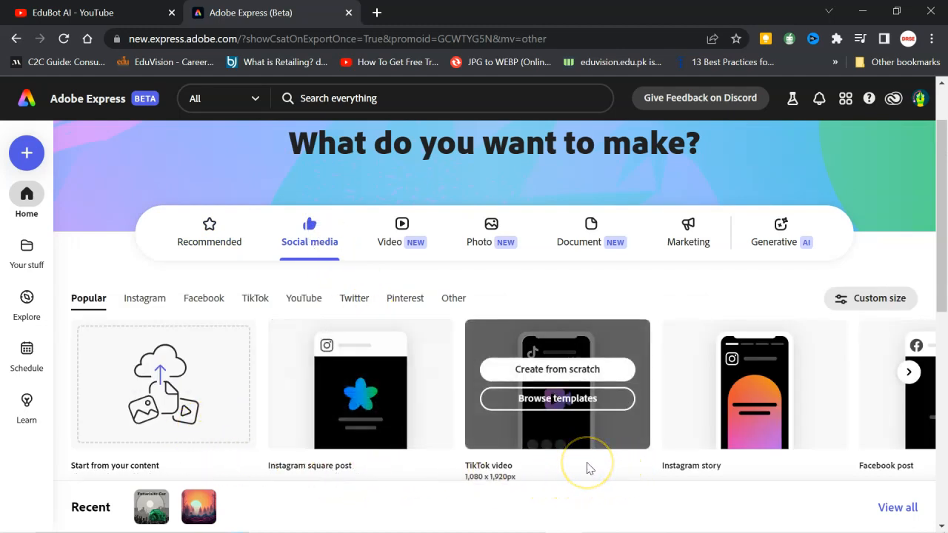
click(400, 228)
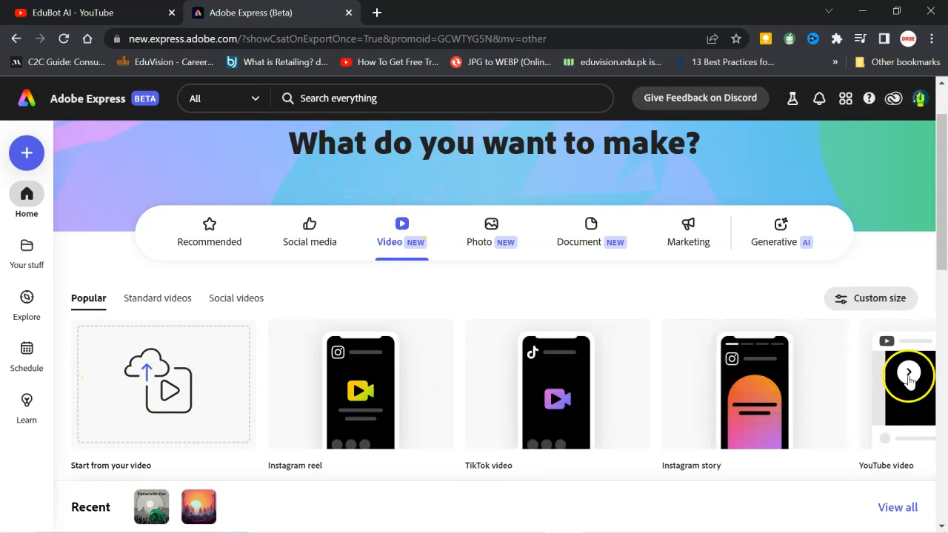
click(488, 231)
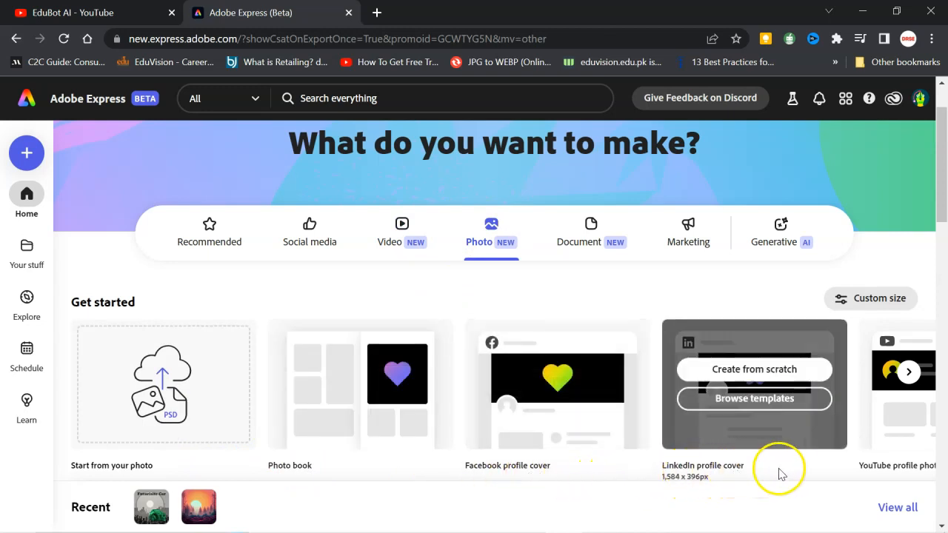
click(573, 237)
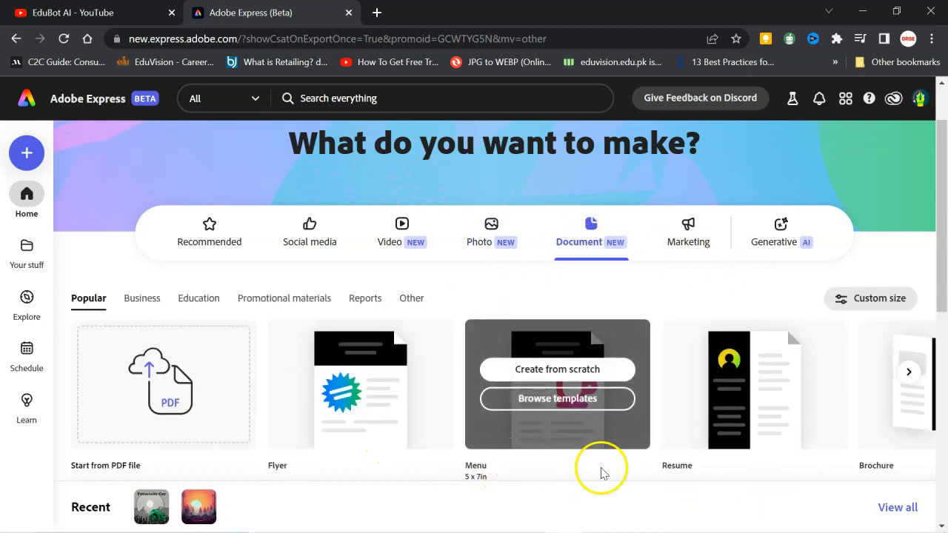
click(686, 229)
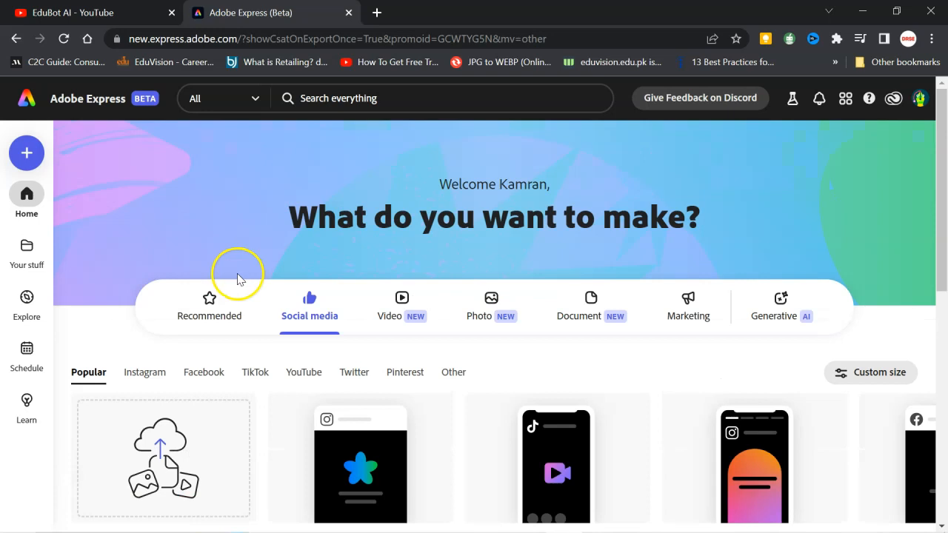
- Create an Instagram square post from scratch from the Social media category
click(308, 308)
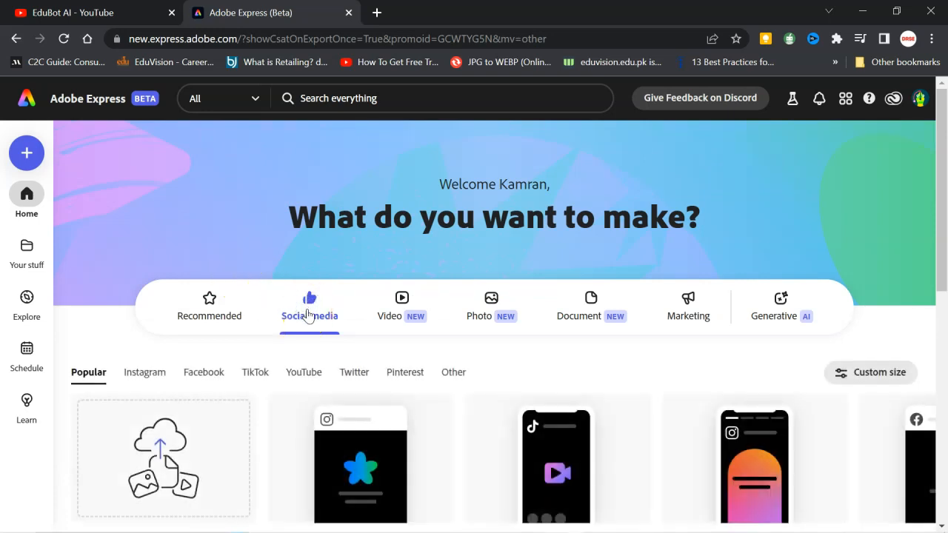
scroll(321, 391, down, 2)
mouse_move(295, 407)
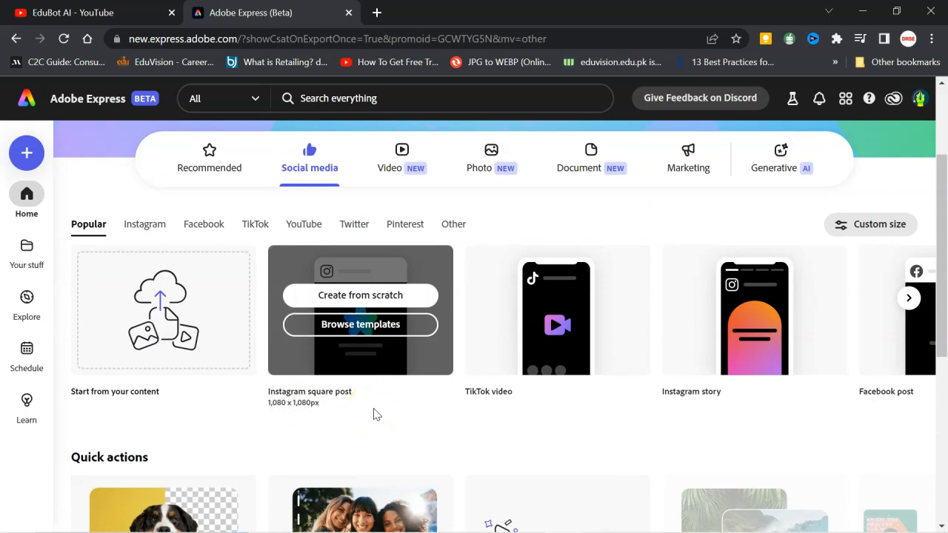
click(344, 296)
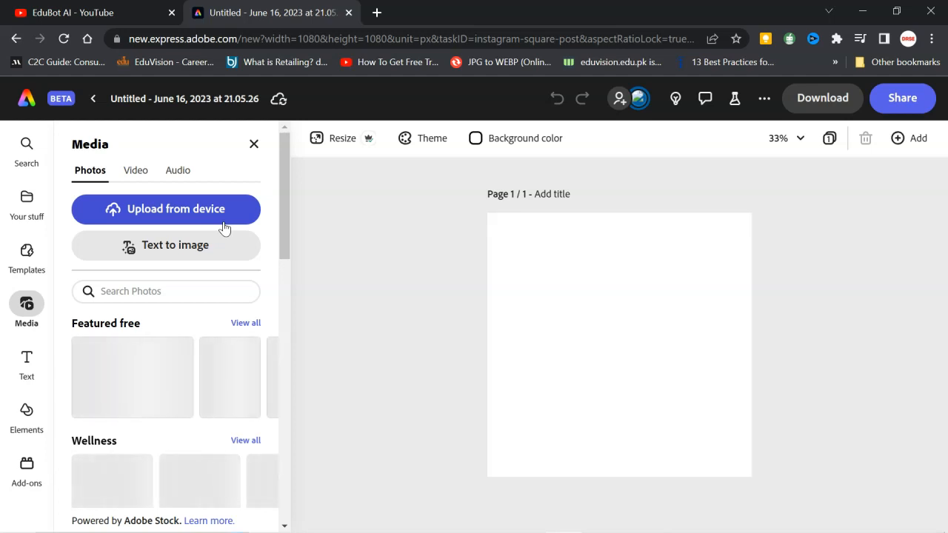
- Add a Square (1:1) text-to-image frame to the page and enter the prompt "Rising sun in morning"
click(256, 294)
click(158, 247)
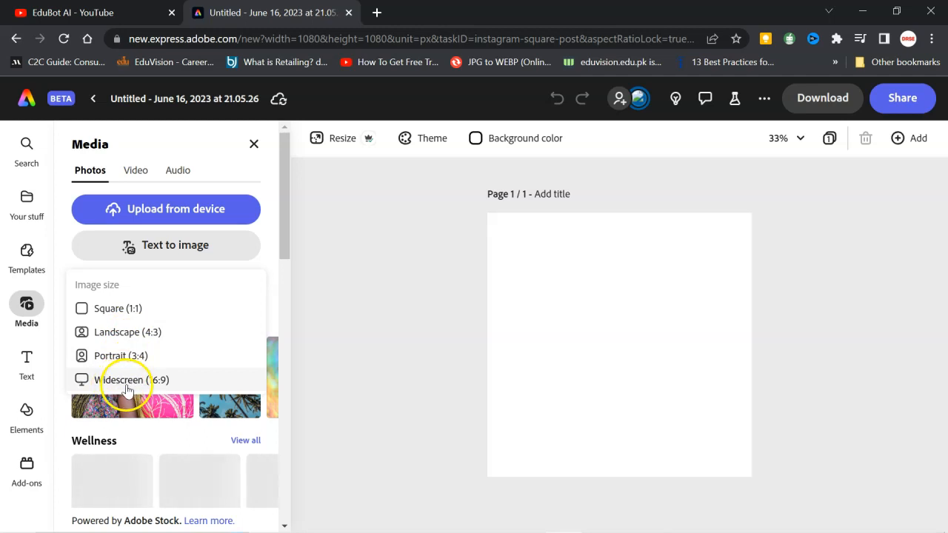
click(111, 308)
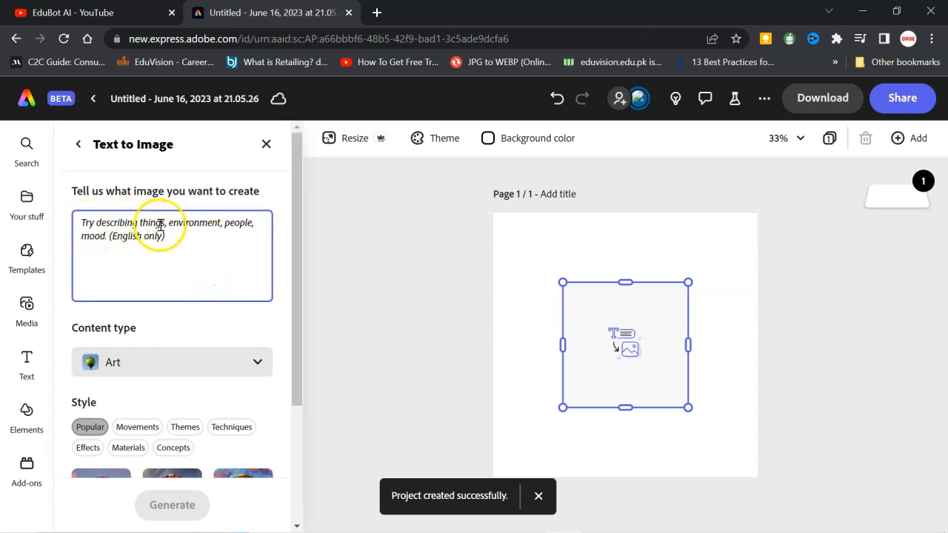
click(121, 225)
text(Rising sun in morning)
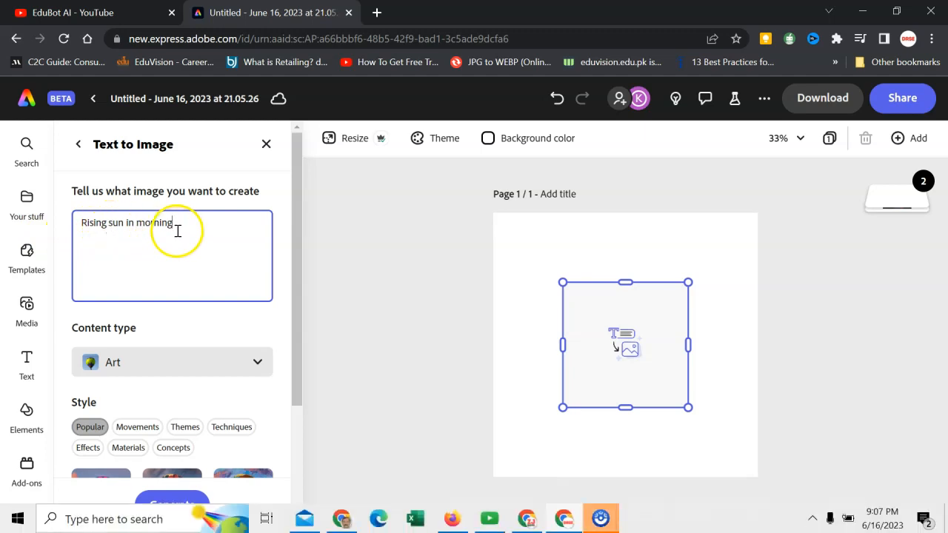
- Keep Art as the content type and choose the Splattering style from the Techniques group
click(149, 359)
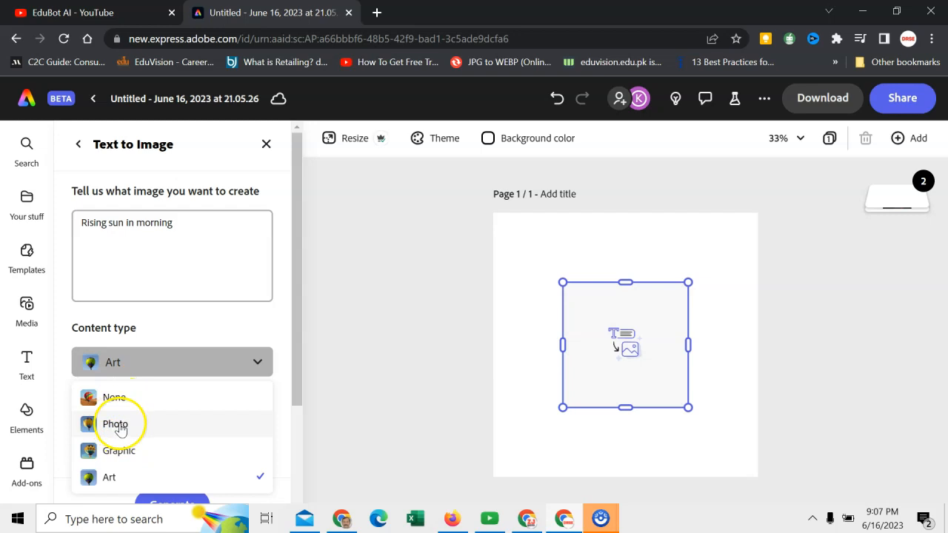
click(132, 362)
scroll(196, 403, down, 2)
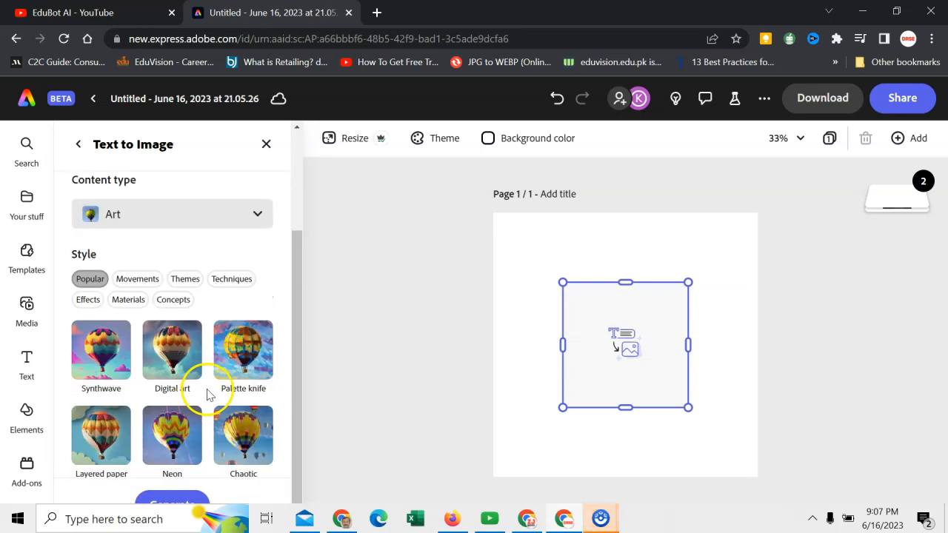
scroll(207, 394, down, 1)
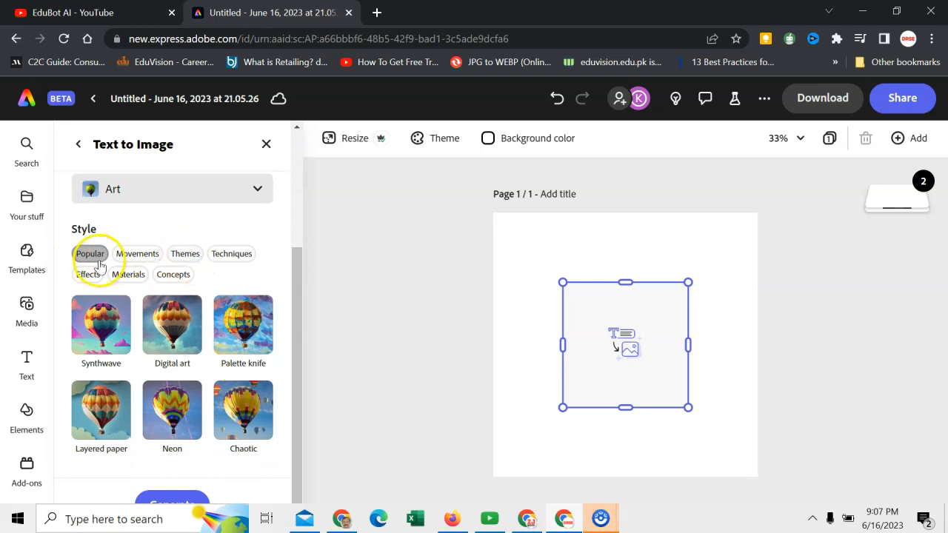
click(181, 254)
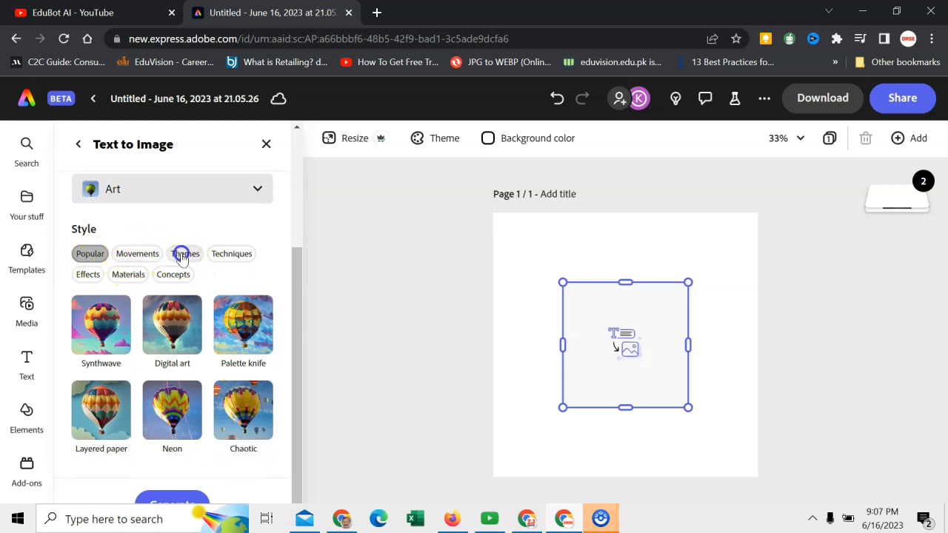
click(231, 254)
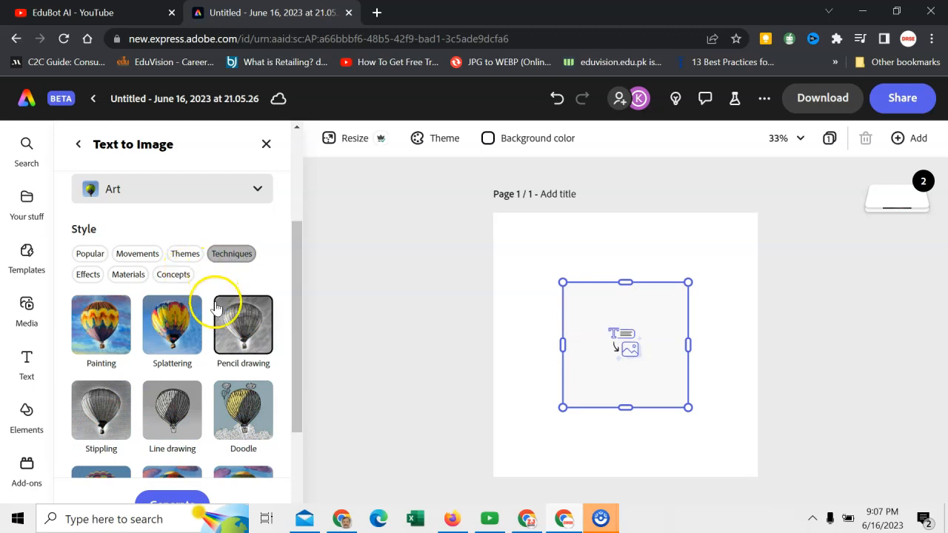
click(162, 326)
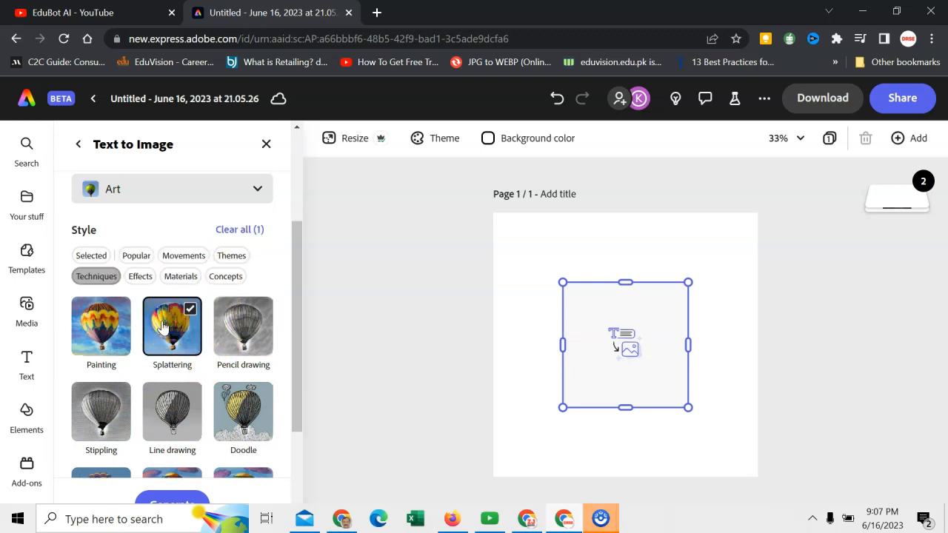
scroll(176, 437, down, 3)
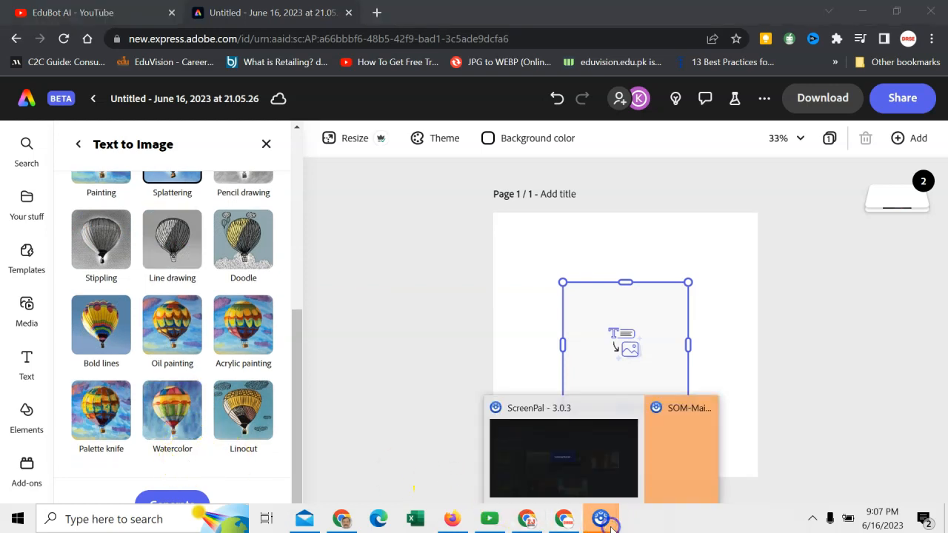
- Generate images from the prompt and load more results
click(171, 505)
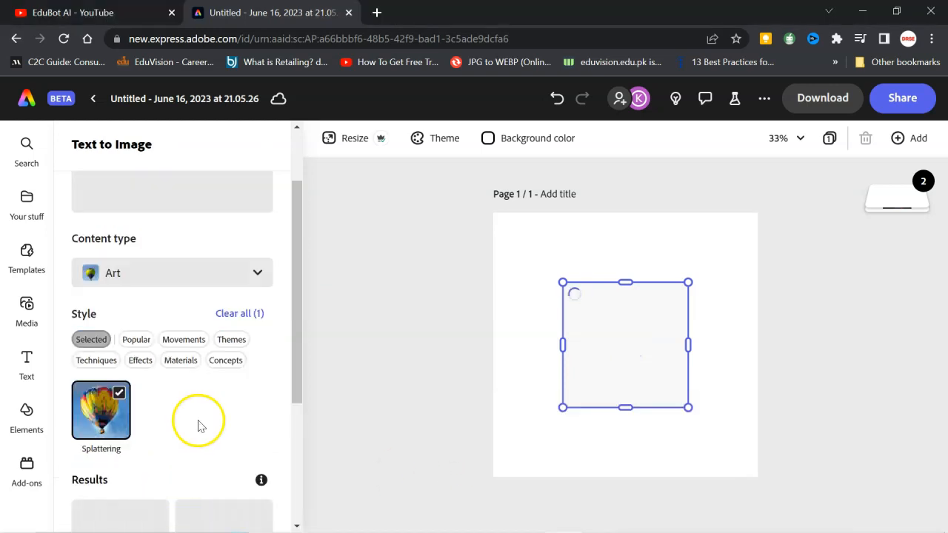
scroll(194, 426, down, 3)
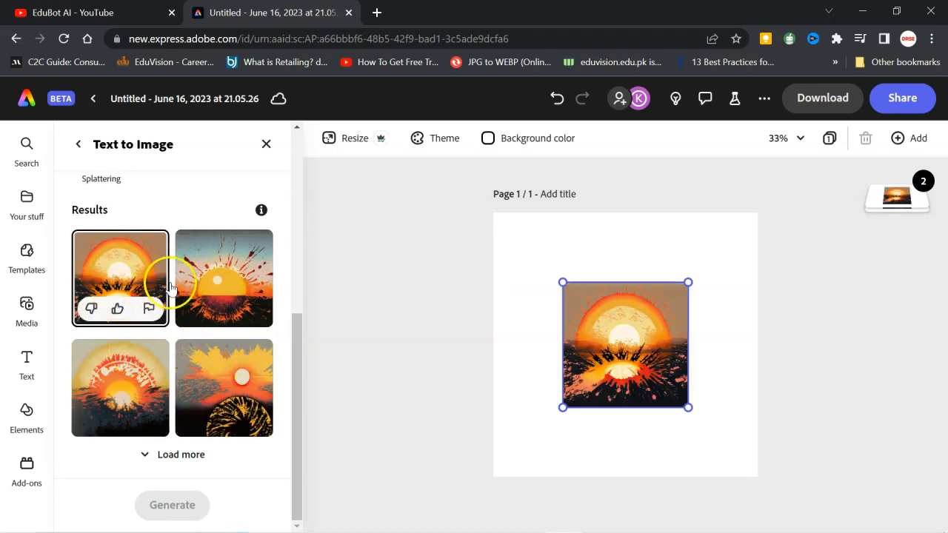
click(234, 365)
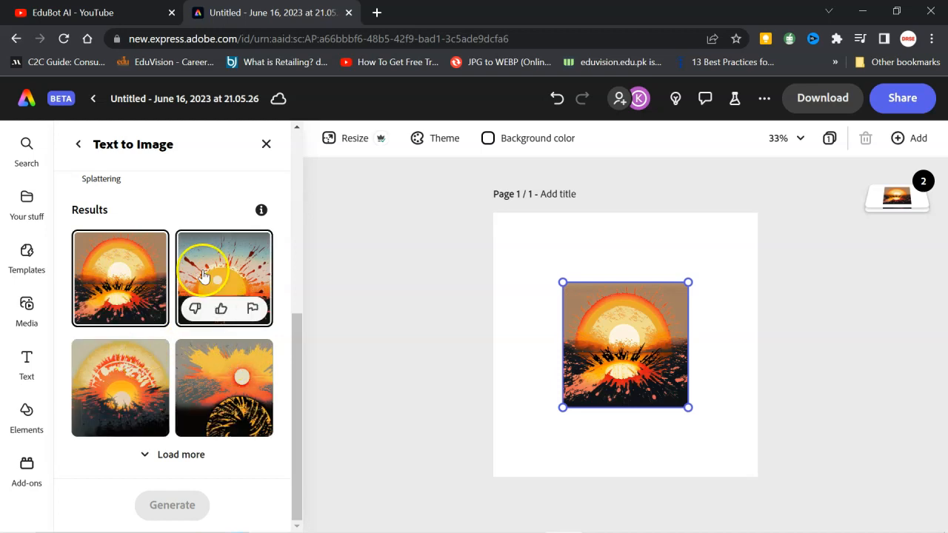
click(177, 455)
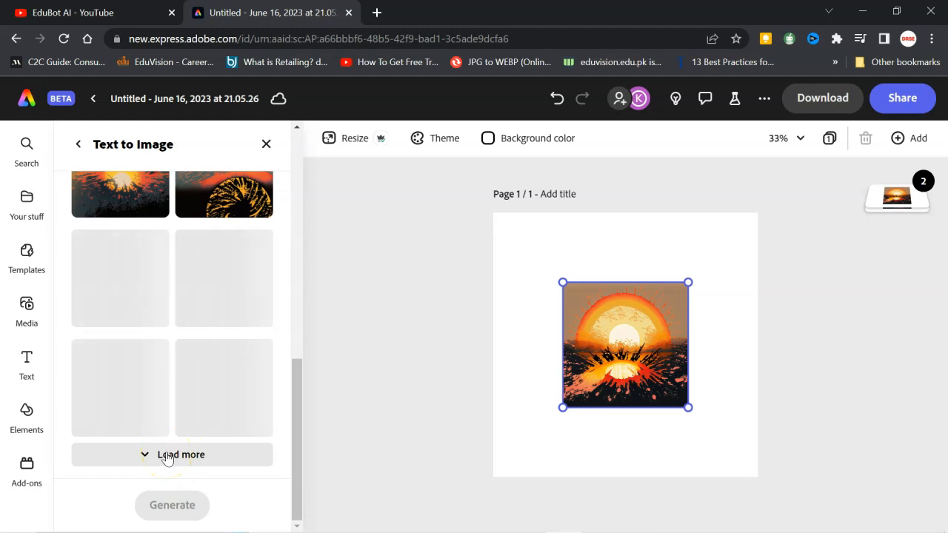
- Review the enlarged set of results and choose the variation with pale clouds above an orange sun for the page
scroll(164, 406, up, 3)
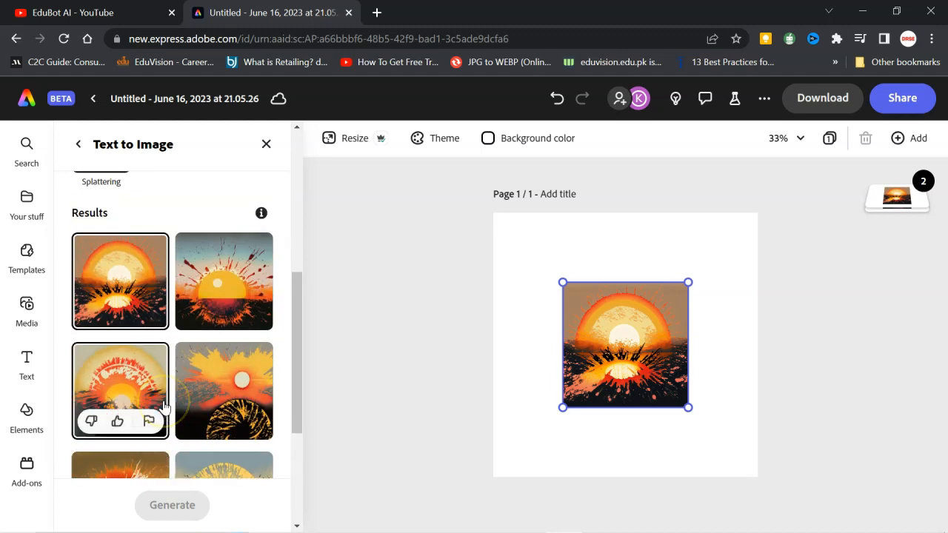
scroll(164, 407, down, 2)
click(159, 402)
scroll(155, 419, down, 1)
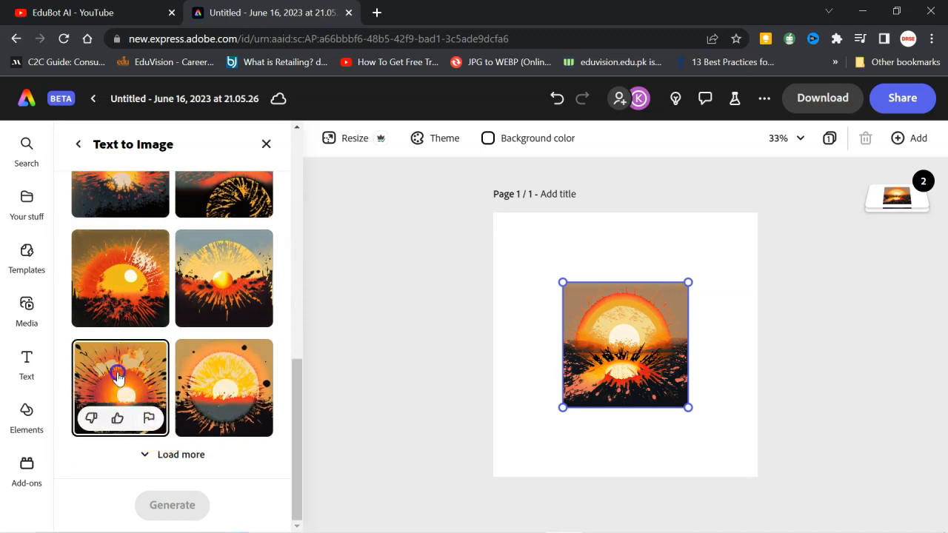
click(117, 376)
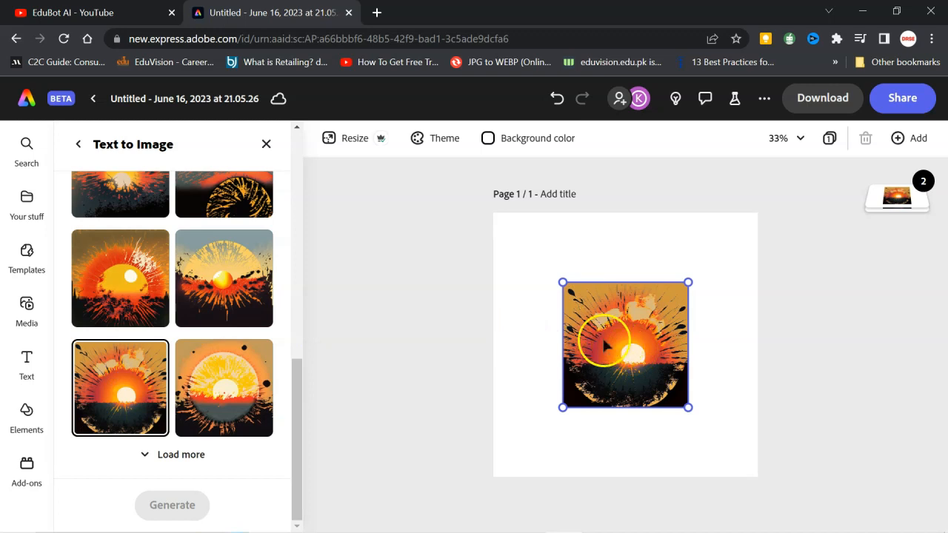
- Return to the image's settings and set the chosen sun image as the page background
click(80, 147)
scroll(203, 392, down, 3)
scroll(203, 392, up, 1)
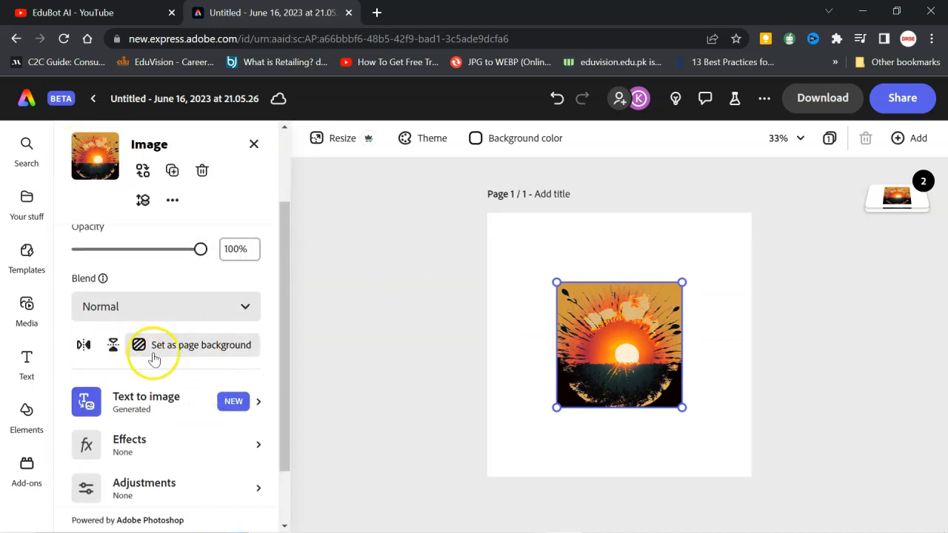
click(232, 348)
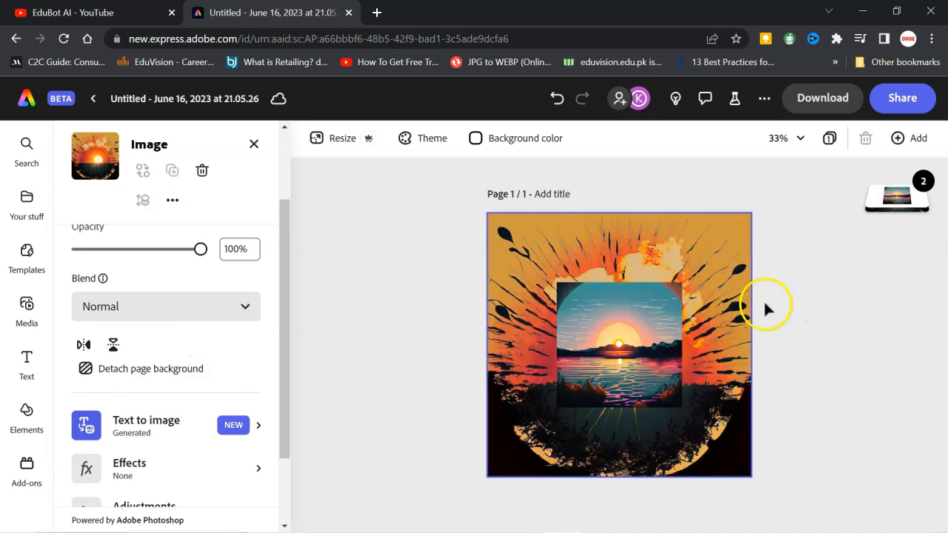
- Delete the smaller sunset-over-water image from the middle of the page
click(581, 308)
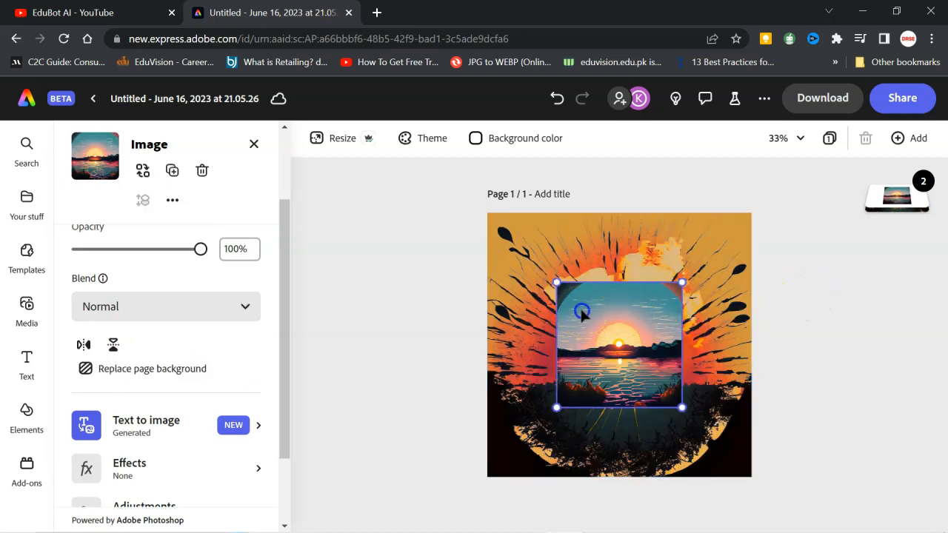
key(Delete)
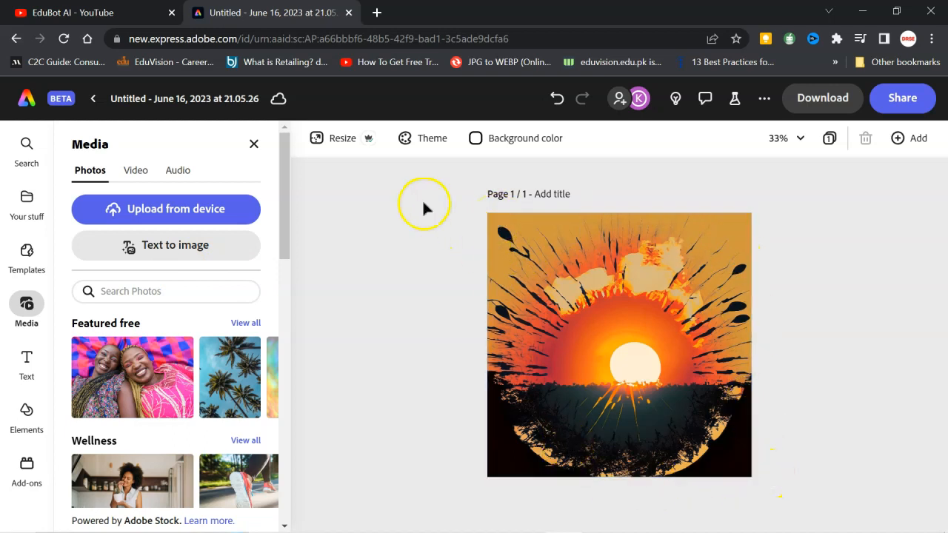
click(254, 144)
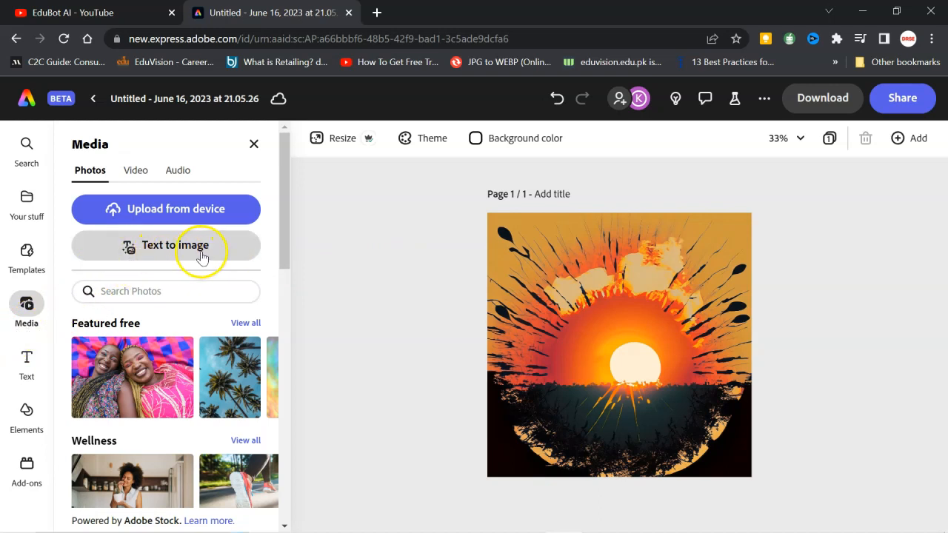
- Generate a square (1:1) text-to-image picture from the prompt "Futuristic Car" with the Art content type
click(169, 248)
click(116, 308)
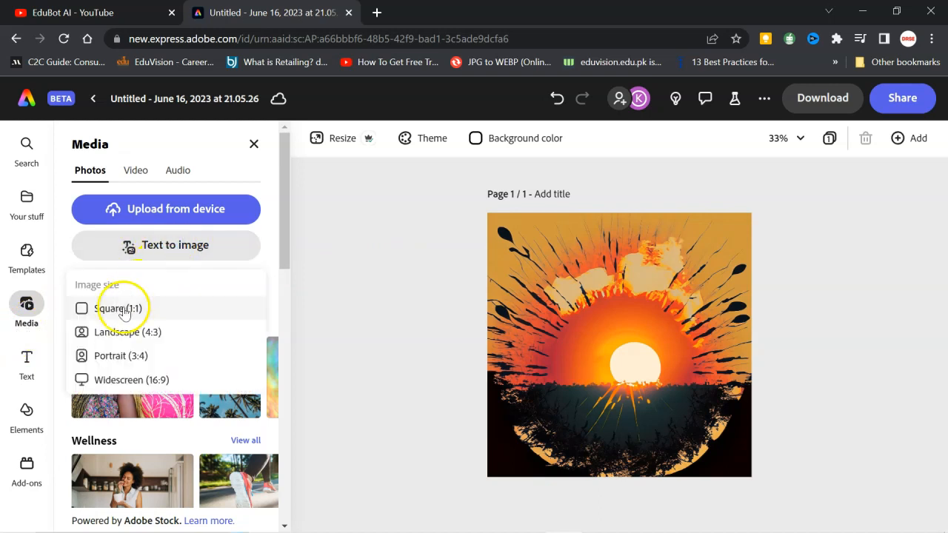
click(178, 228)
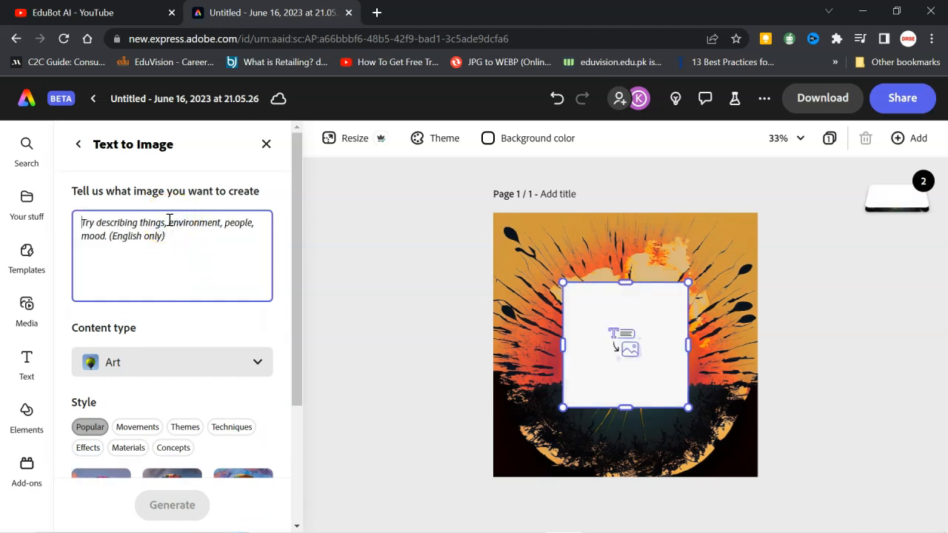
text(Futuristic Car)
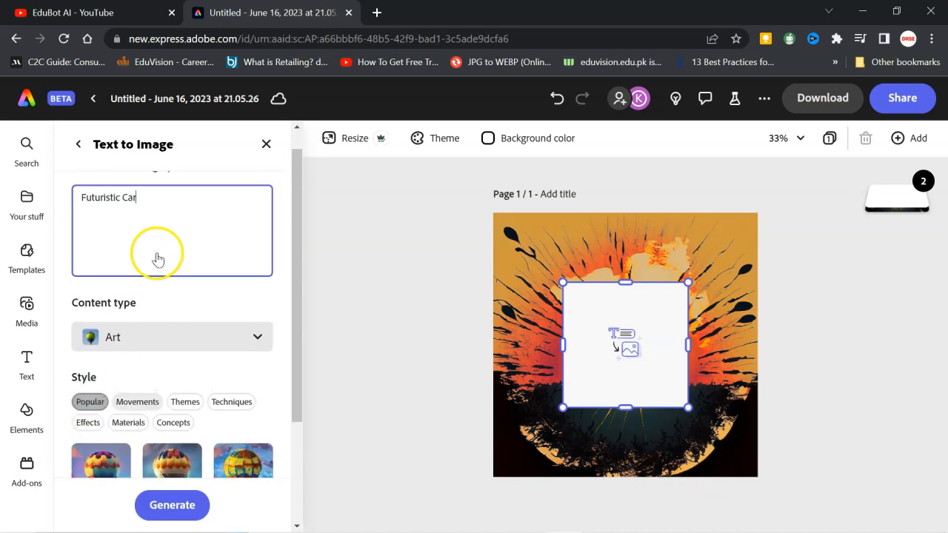
scroll(133, 369, down, 3)
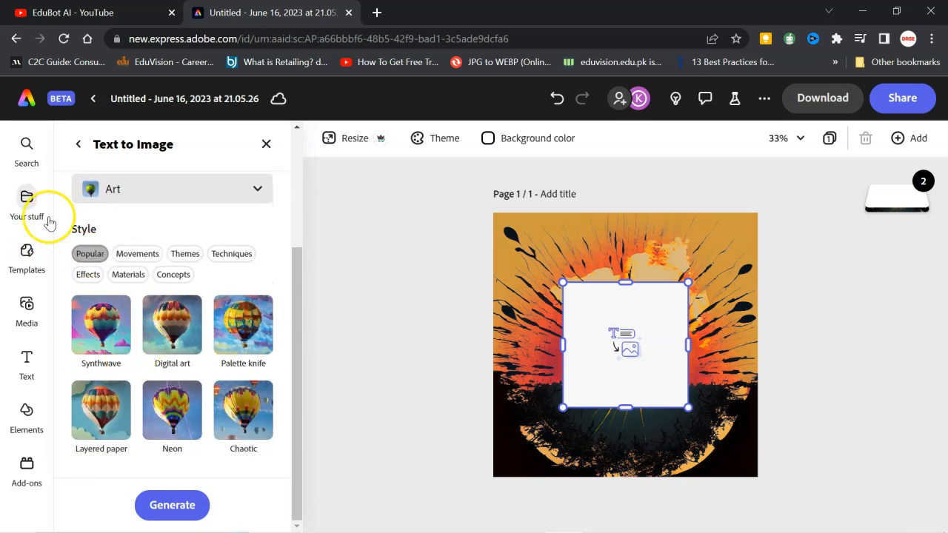
click(167, 506)
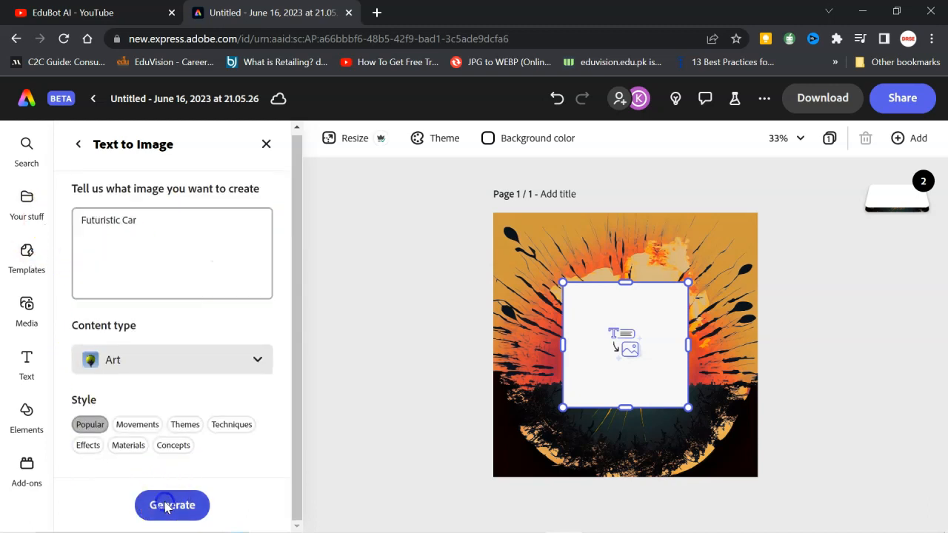
- Compare the generated car variations on the page and choose the angled car beneath the glowing blue arc
scroll(178, 482, down, 3)
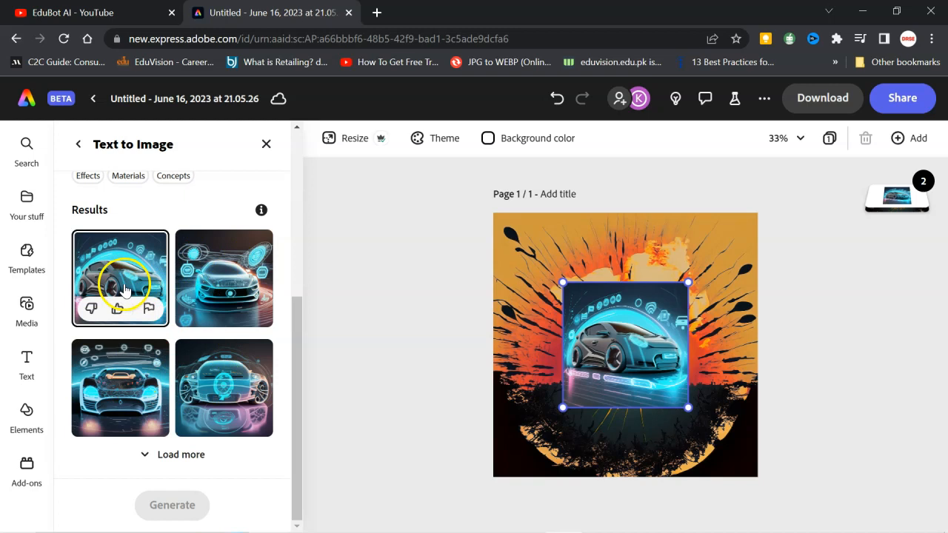
click(236, 276)
click(215, 394)
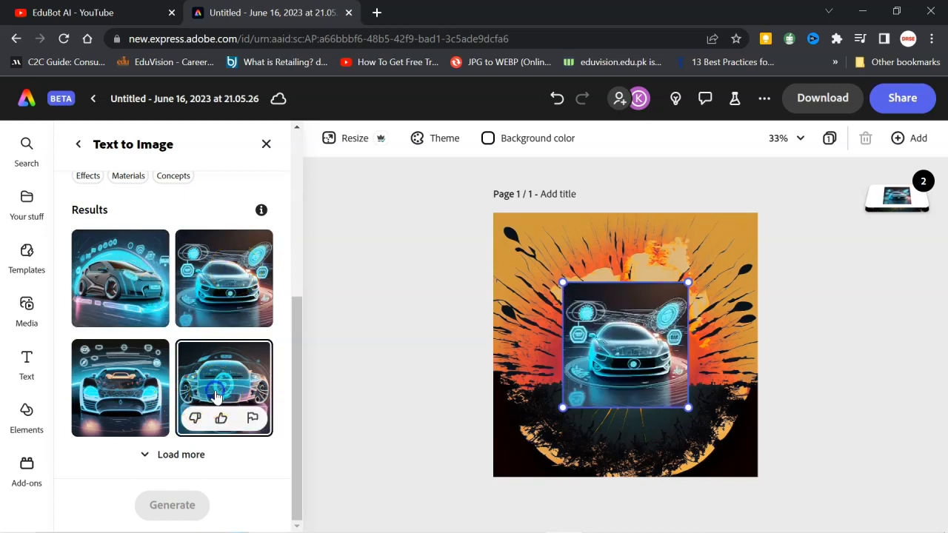
click(128, 394)
click(127, 266)
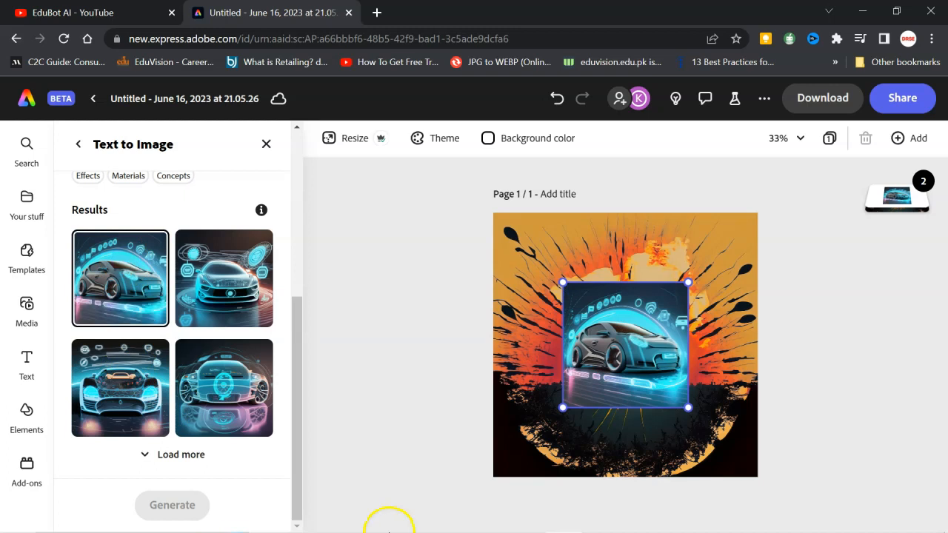
- Remove the car image's background, enlarge the cut-out car and place it over the dark lower part of the page
click(79, 145)
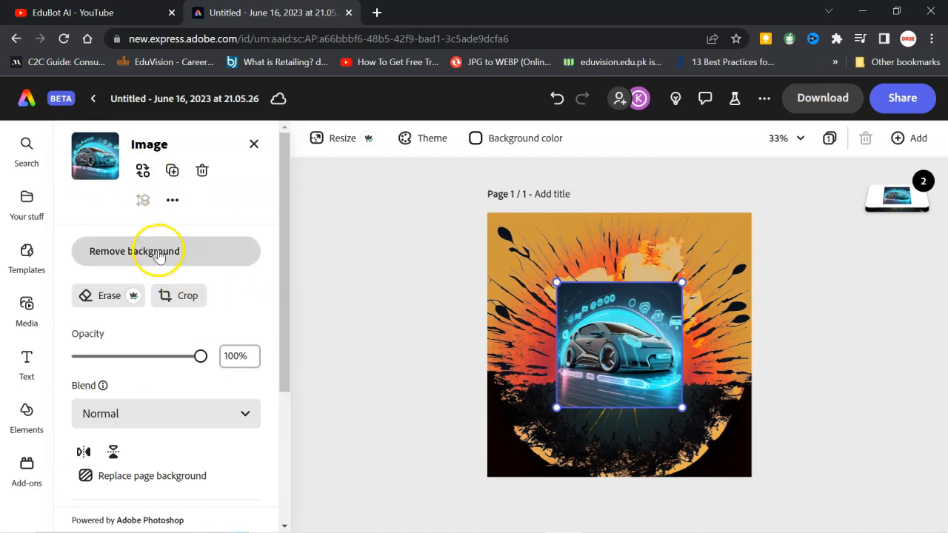
click(113, 259)
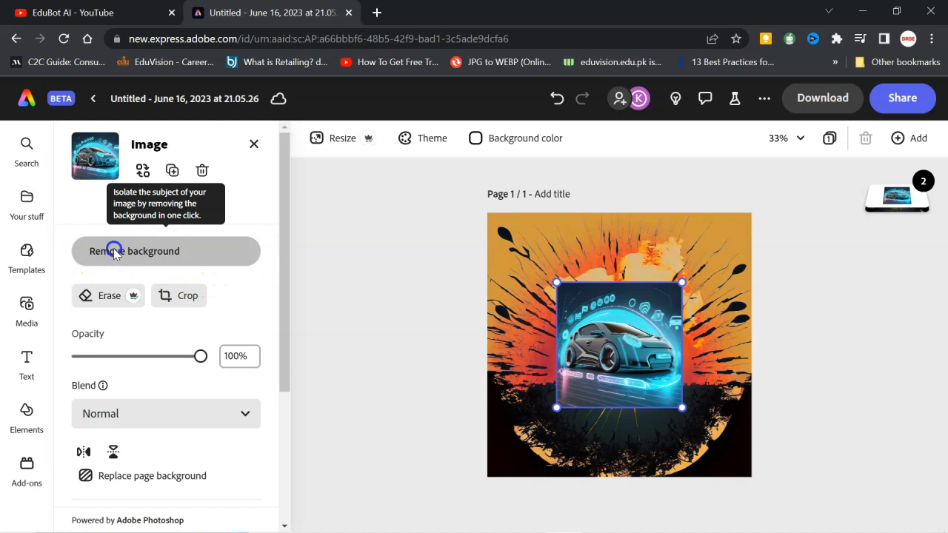
drag(676, 321, 711, 273)
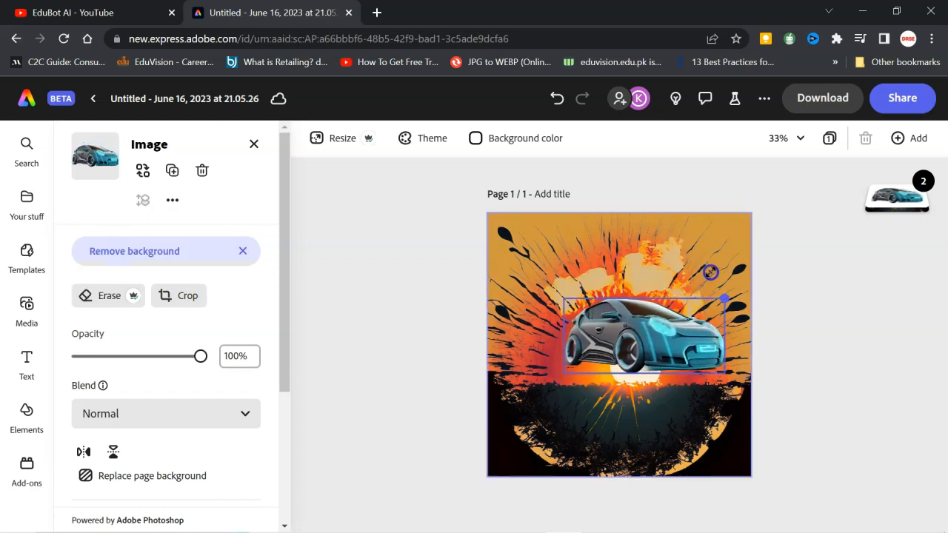
drag(659, 330, 639, 419)
- Try grayscale, darken and several duotone effects on the car, finishing with the brown duotone
scroll(197, 425, down, 4)
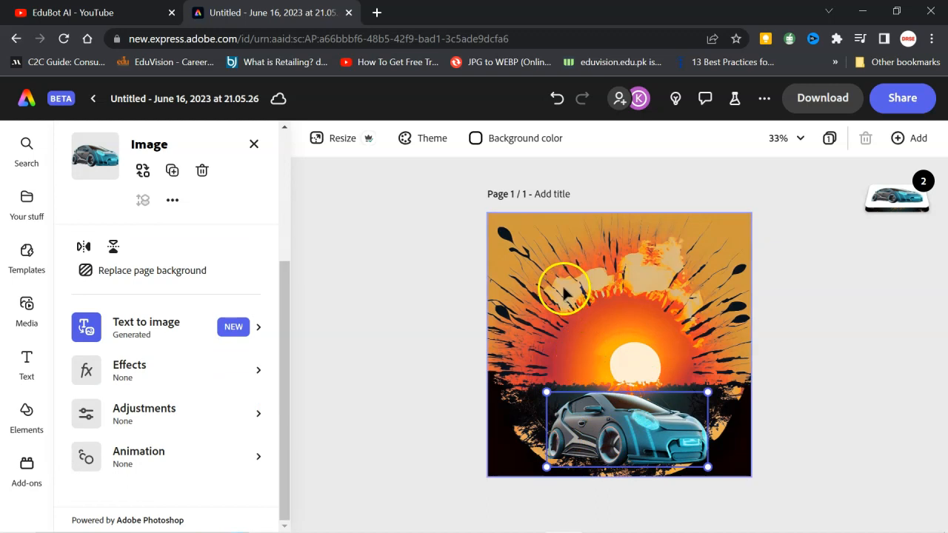
click(128, 366)
click(172, 230)
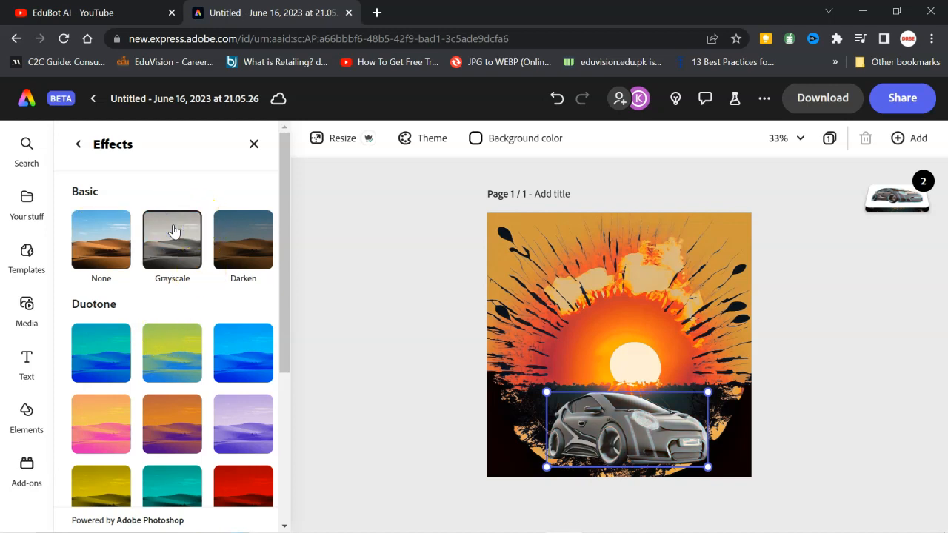
click(249, 254)
click(109, 361)
click(178, 354)
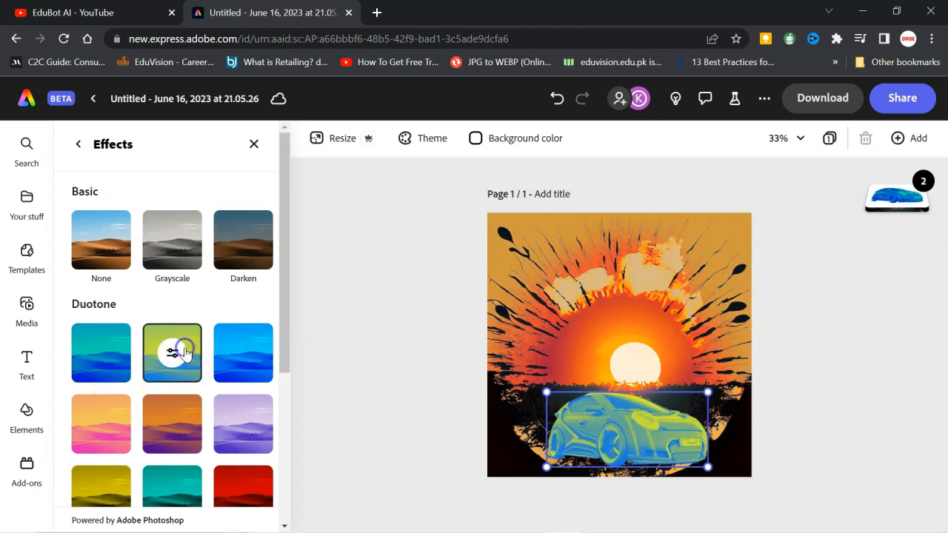
click(181, 436)
click(245, 359)
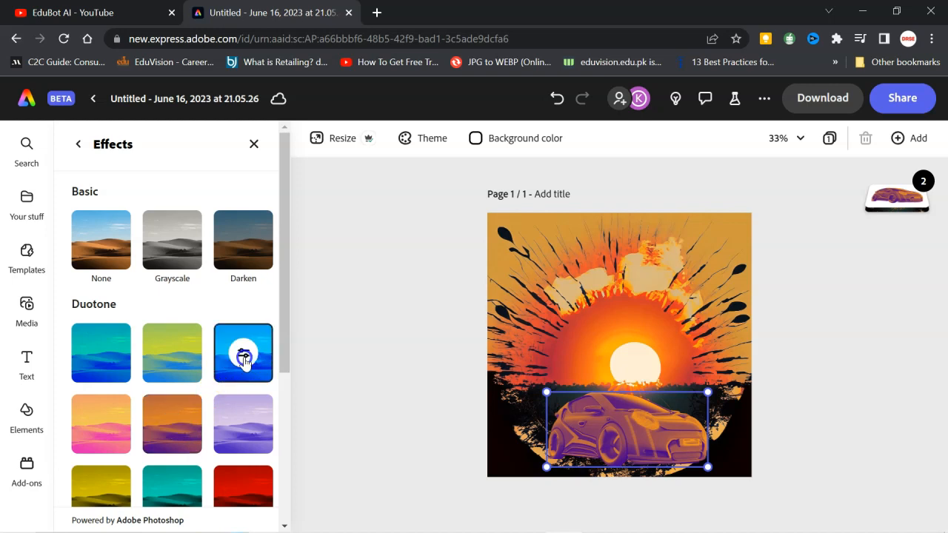
scroll(204, 416, down, 3)
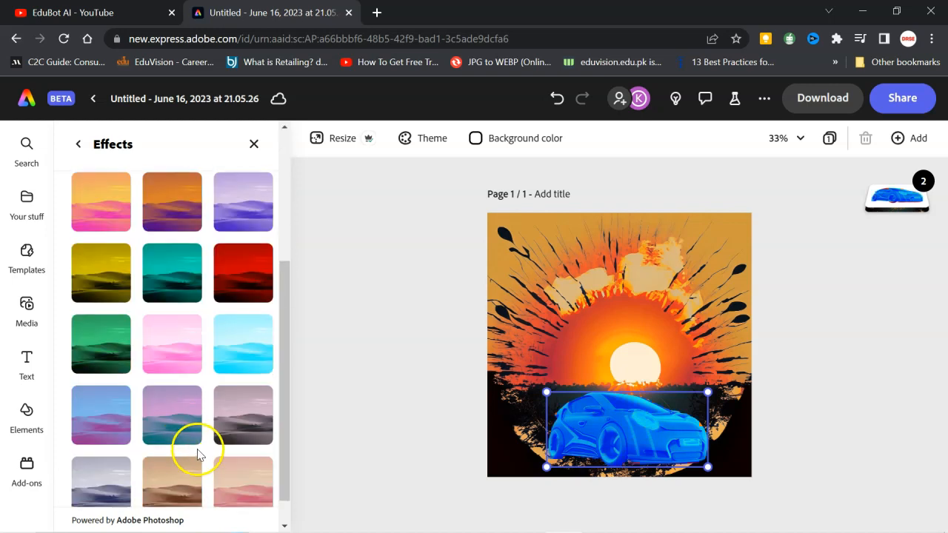
click(172, 428)
click(172, 483)
click(515, 280)
scroll(222, 393, down, 3)
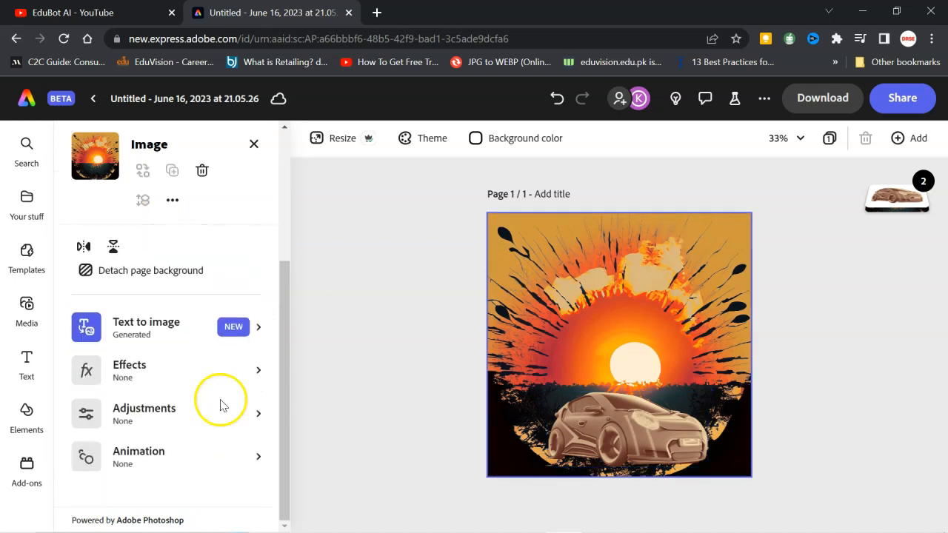
click(141, 368)
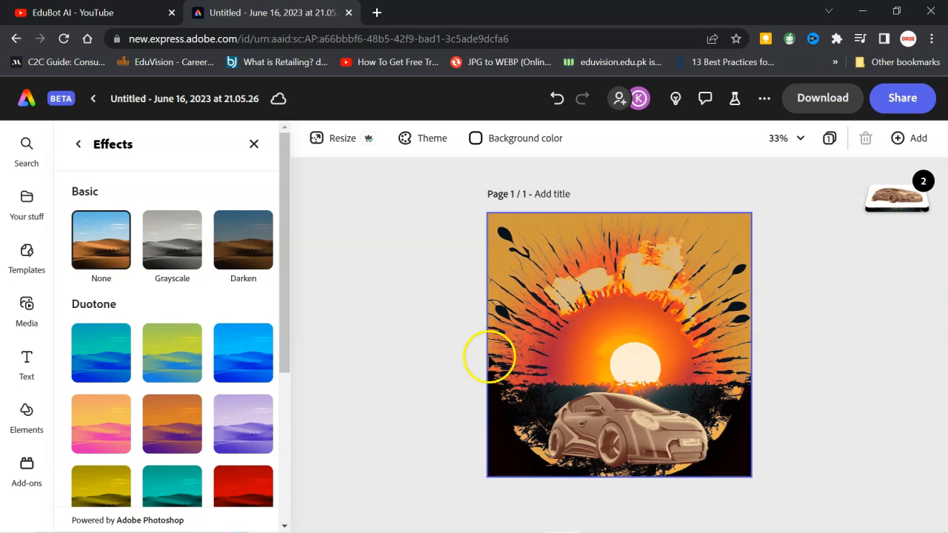
click(385, 360)
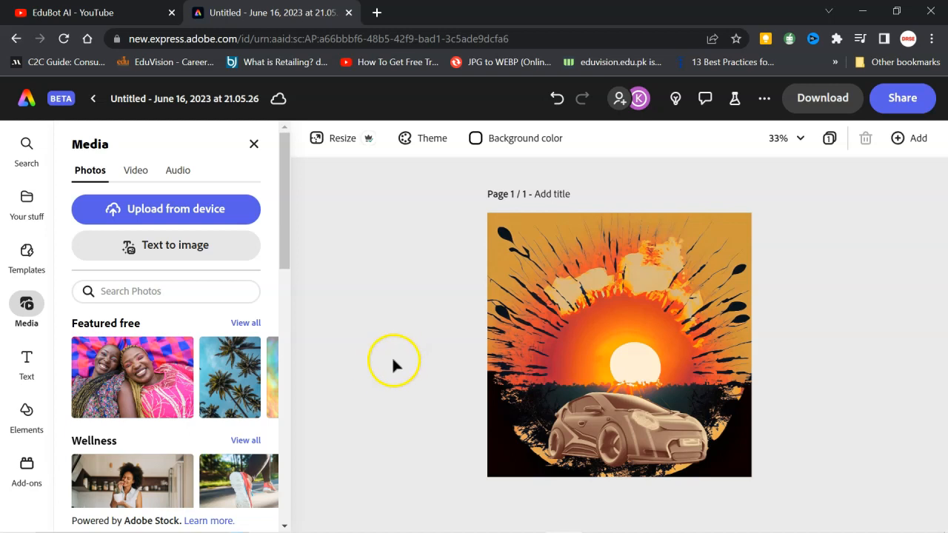
- Add the text "Futuristic Cars" and place it above the sun near the page's upper edge
click(27, 362)
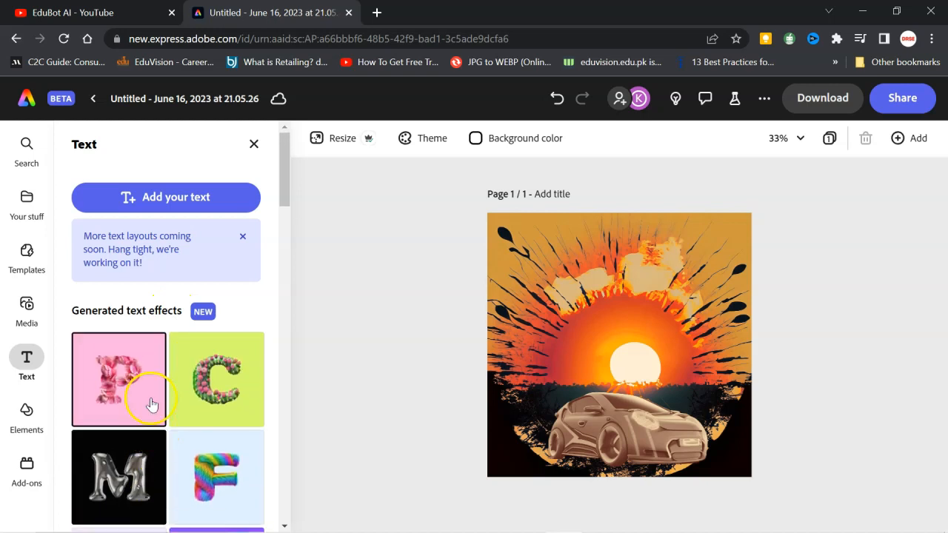
click(171, 196)
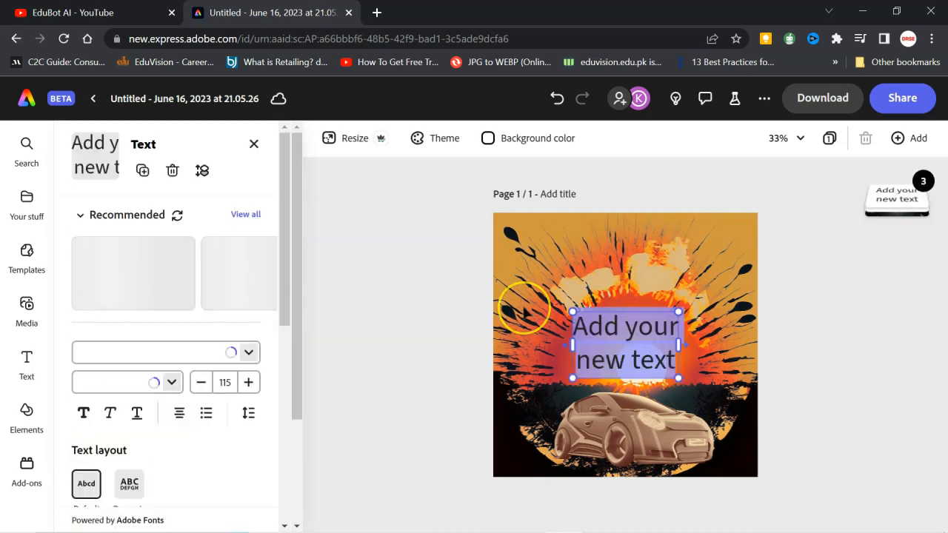
text(Futuristic Car)
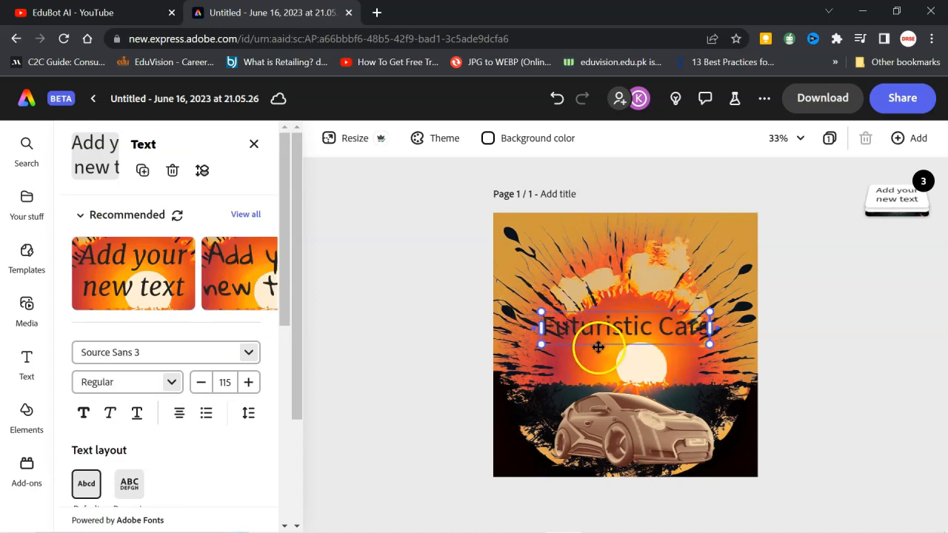
drag(599, 347, 599, 270)
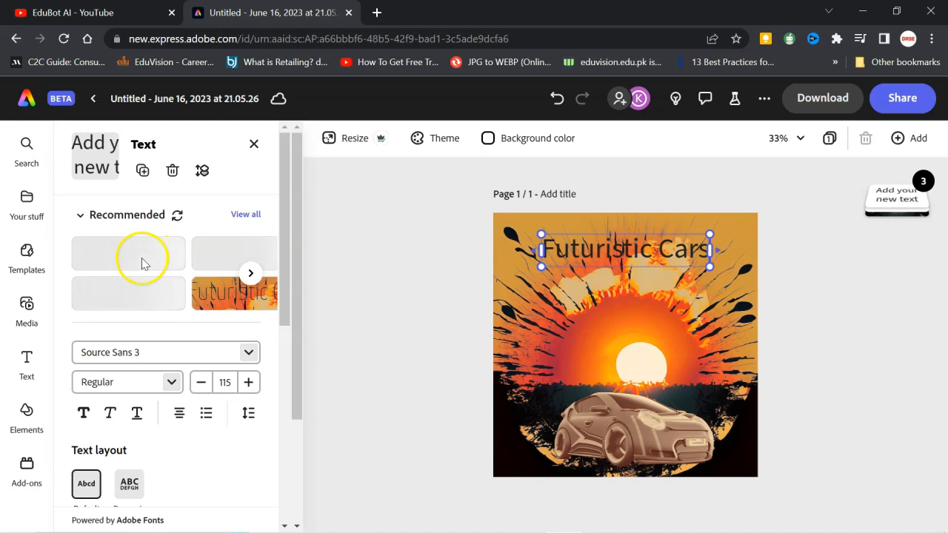
- Try the recommended Finesse Italic style on the title, then apply the Fira Sans Ultra Italic style
click(221, 254)
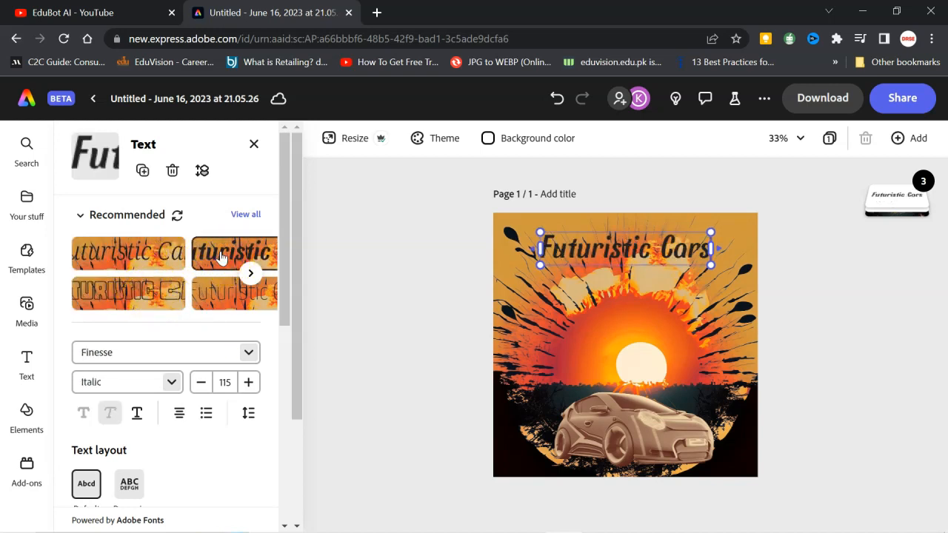
click(250, 274)
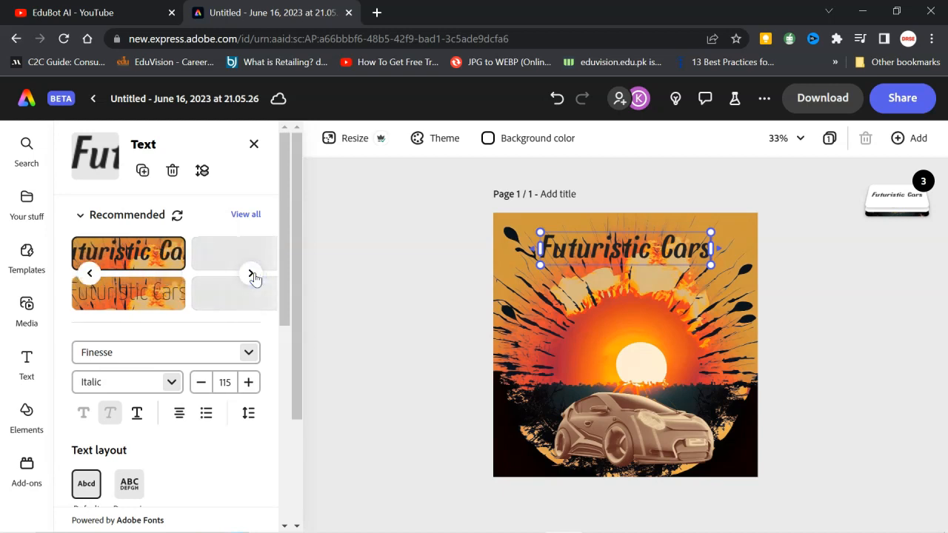
click(220, 297)
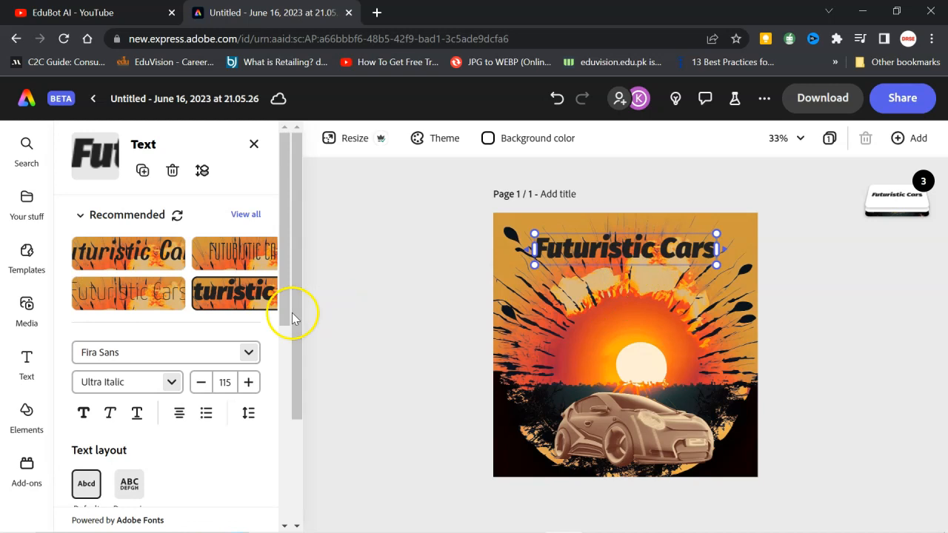
- Try a light blue fill color on the "Futuristic Cars" title
scroll(171, 443, down, 2)
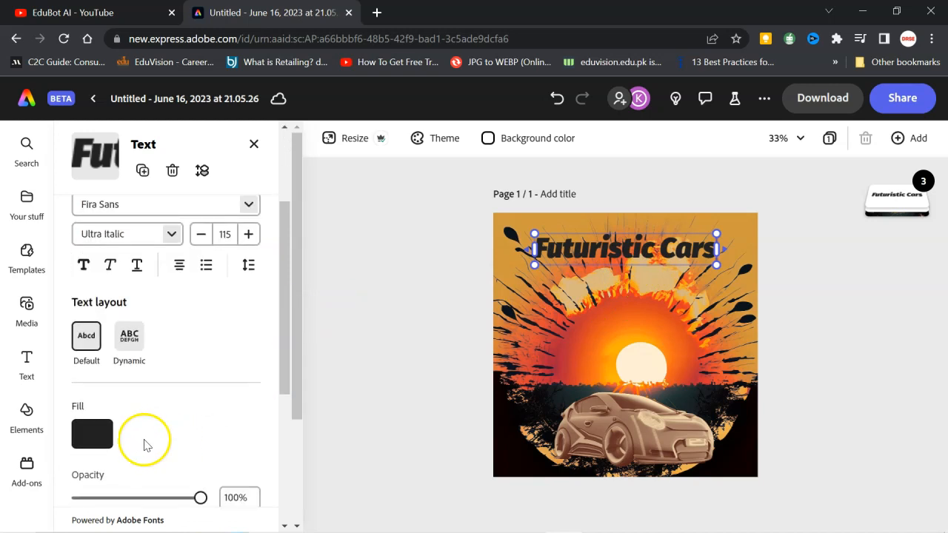
click(100, 436)
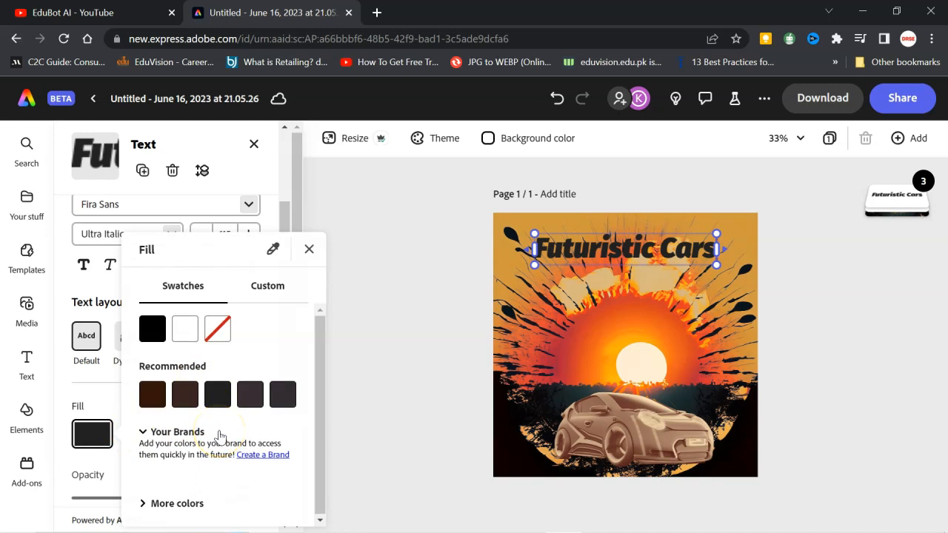
click(145, 503)
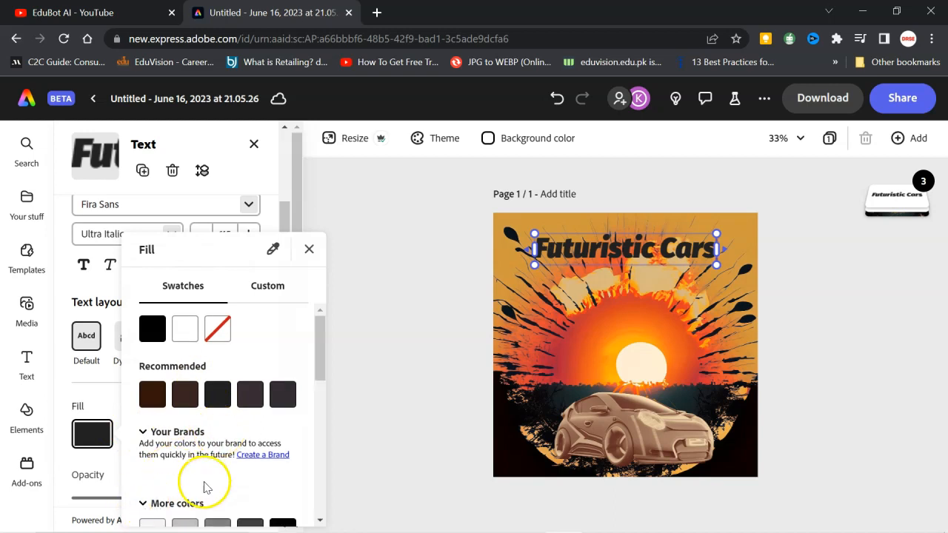
scroll(208, 477, down, 3)
click(185, 340)
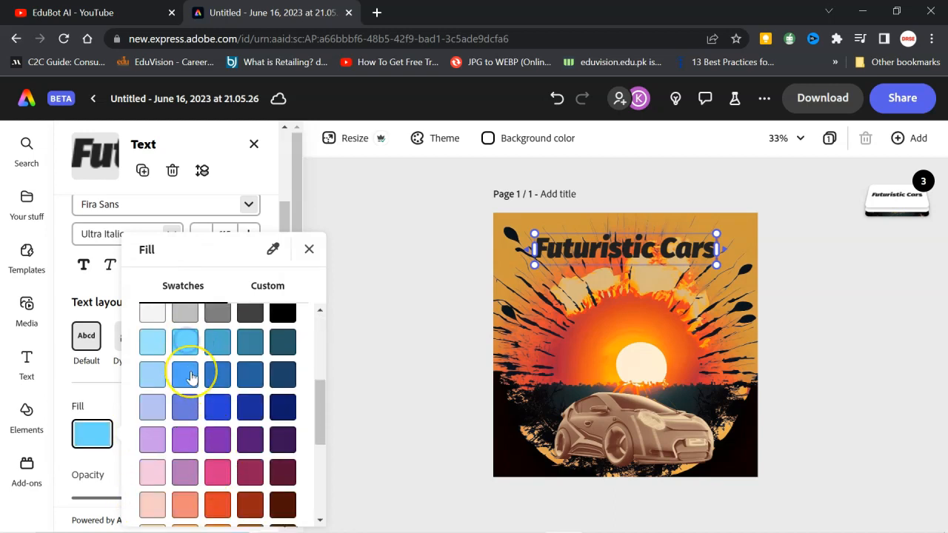
click(191, 356)
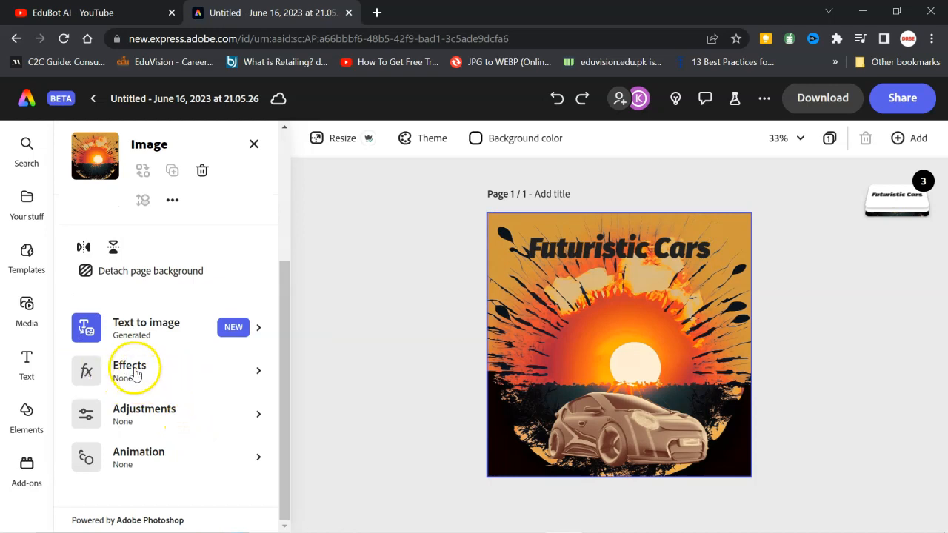
click(134, 372)
scroll(165, 388, down, 3)
scroll(166, 387, up, 3)
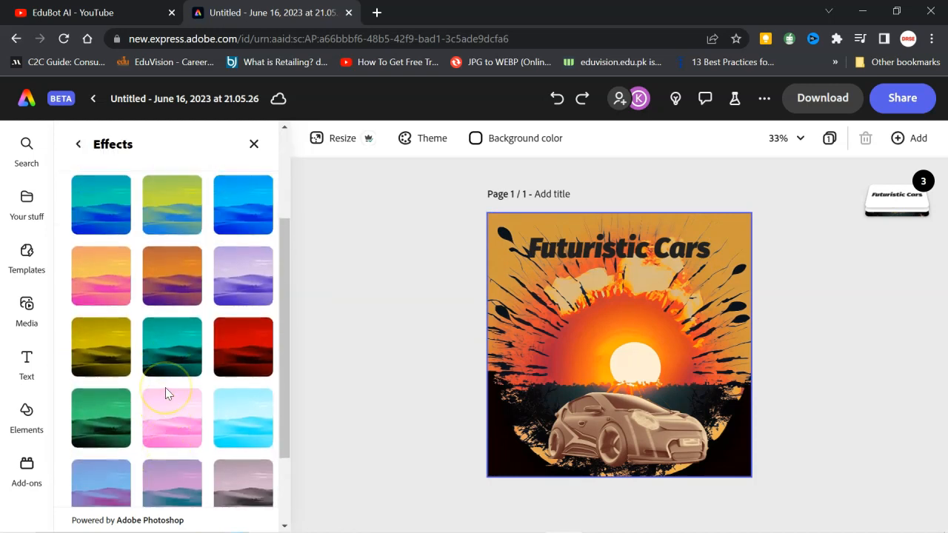
- Open the generated text effects for the "Futuristic Cars" title and set the effect's fit to Loose
click(560, 254)
scroll(216, 434, down, 3)
scroll(211, 428, down, 5)
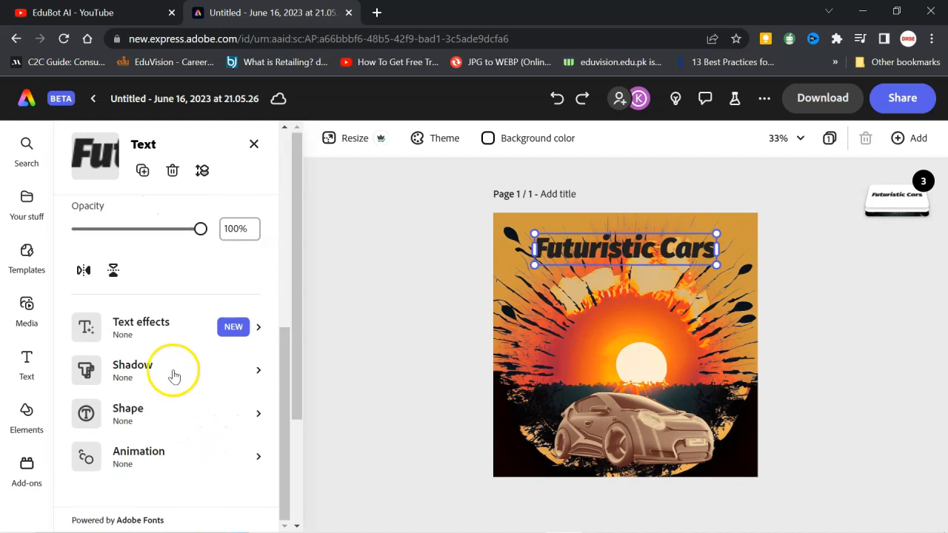
click(123, 326)
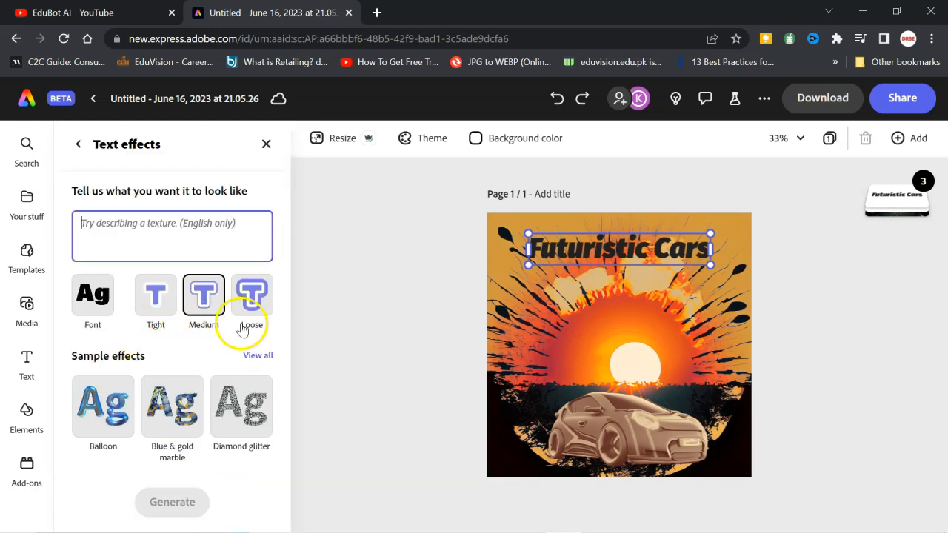
click(247, 298)
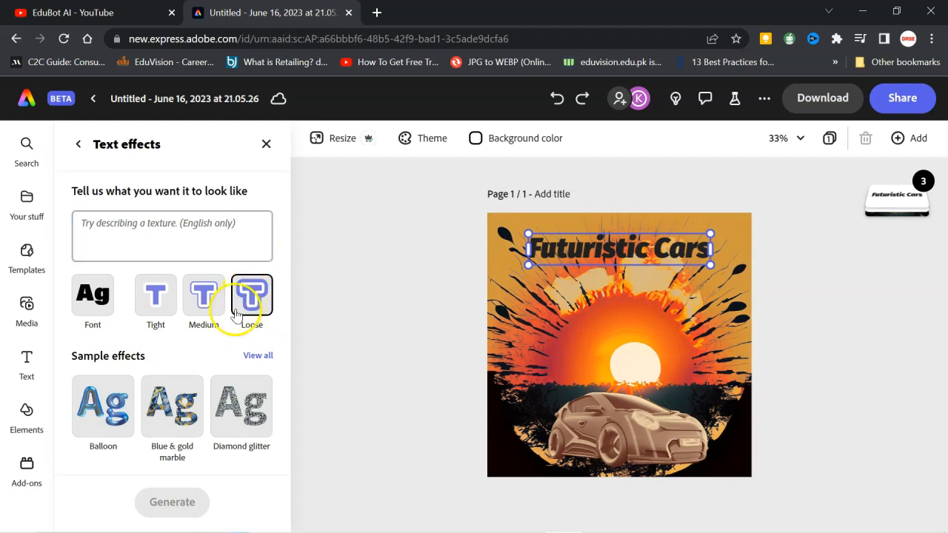
- Apply the Balloon sample text effect to the "Futuristic Cars" title and load more generated variations of it
click(103, 405)
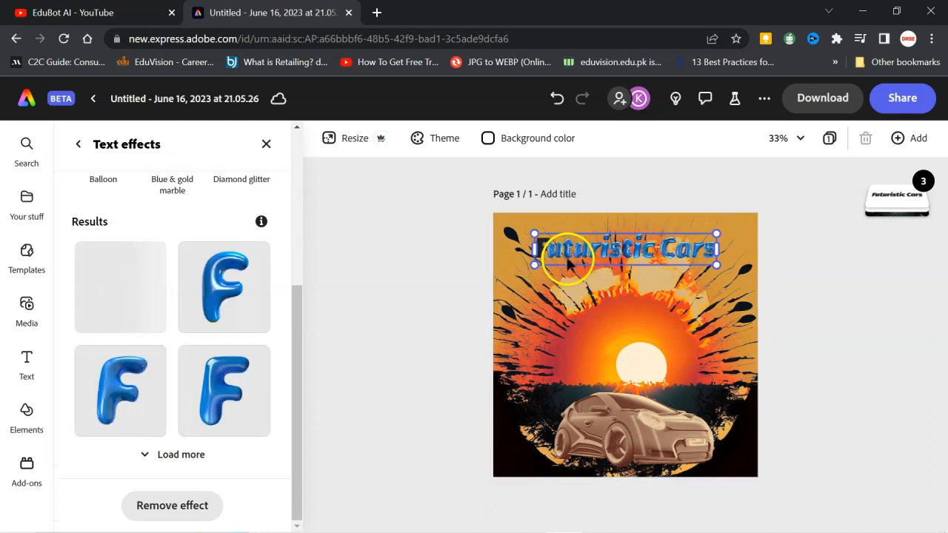
click(146, 454)
scroll(183, 441, down, 3)
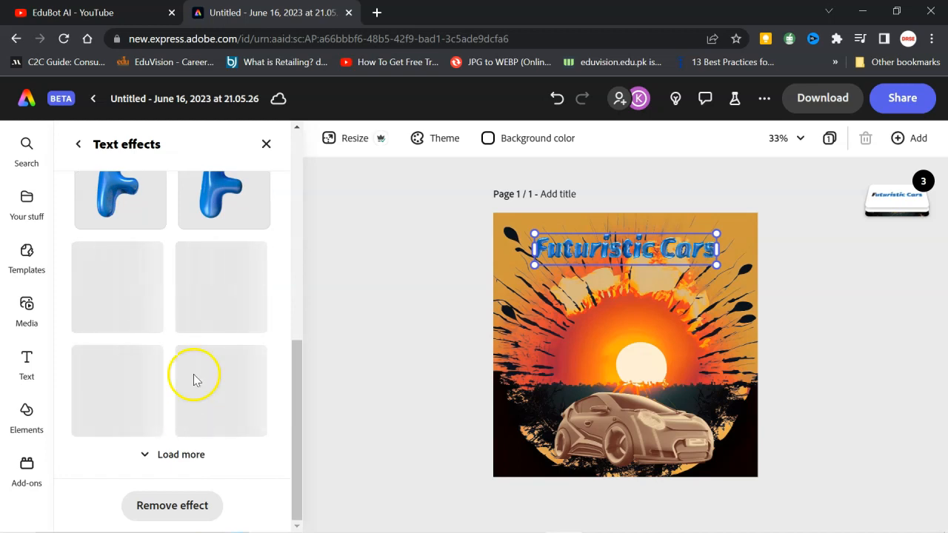
scroll(194, 356, up, 3)
scroll(193, 354, up, 3)
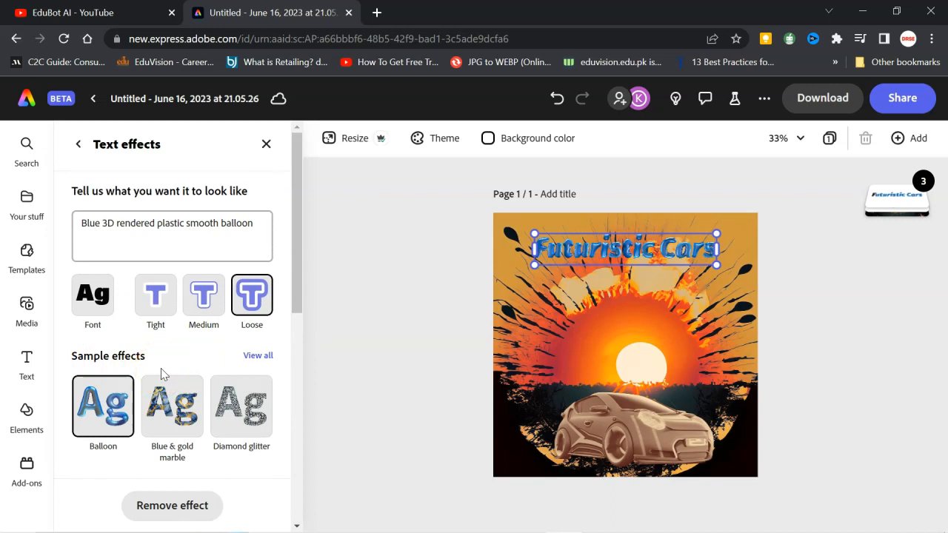
scroll(161, 368, down, 5)
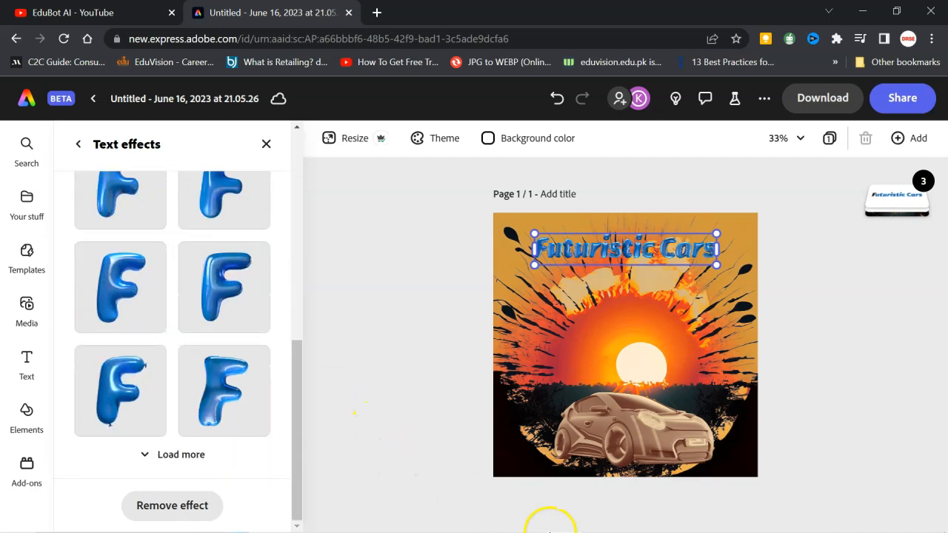
click(402, 264)
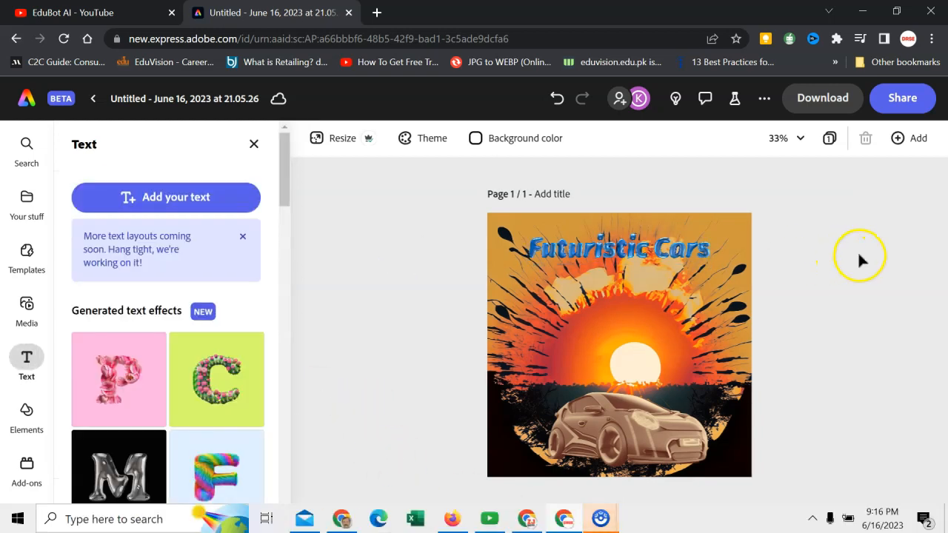
- Download the finished design as a PNG (Best for images) file
click(818, 97)
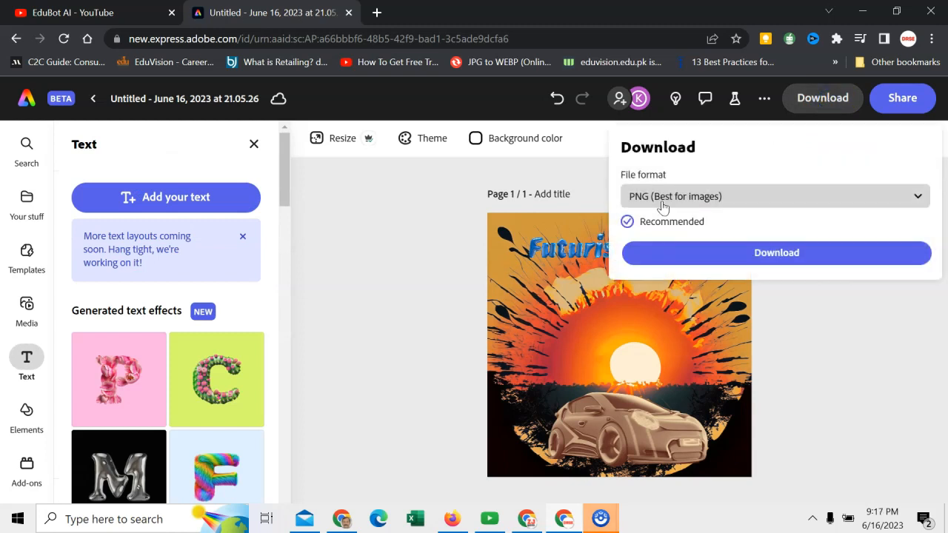
click(669, 198)
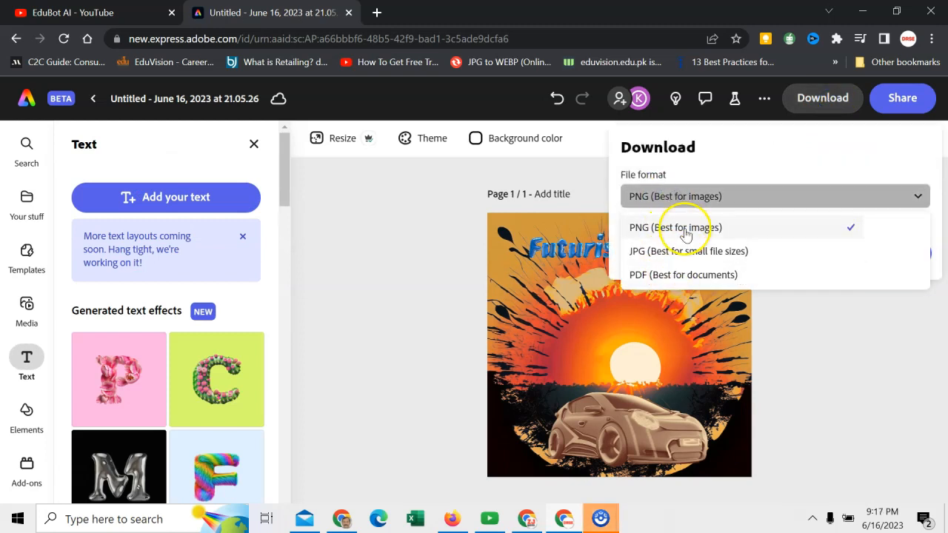
click(674, 228)
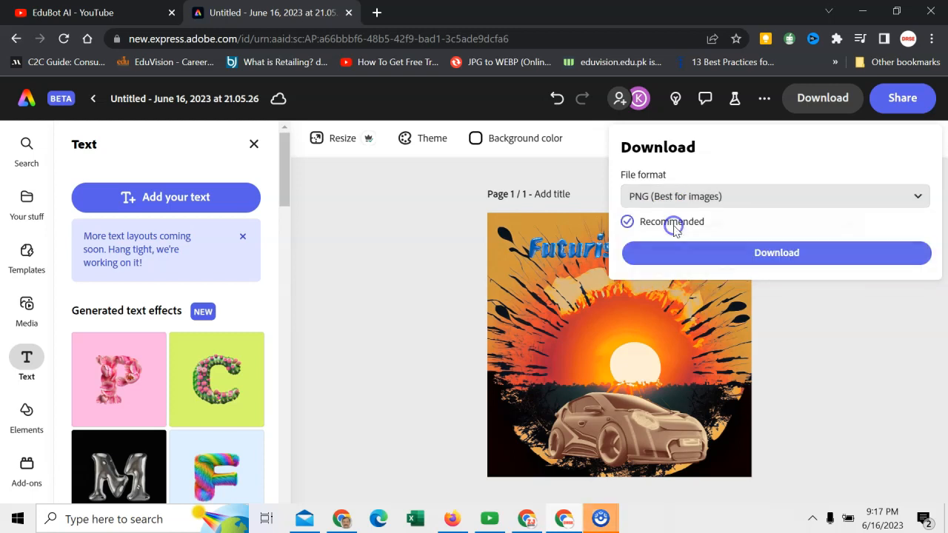
click(783, 251)
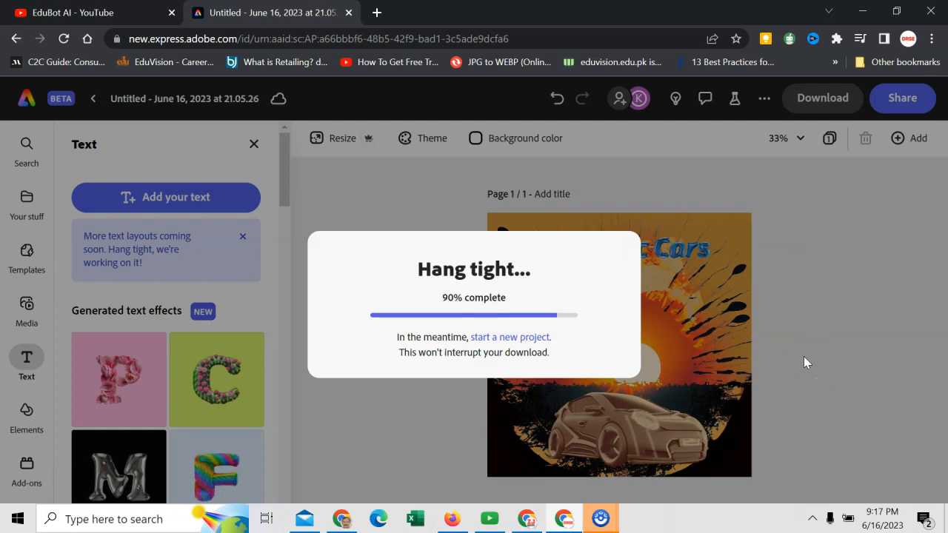
click(425, 295)
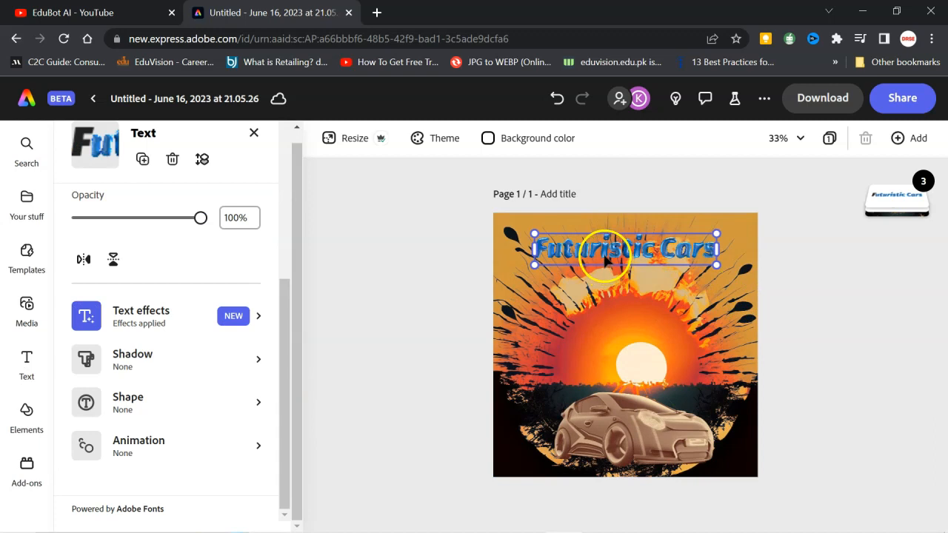
- Preview the looping animations on the "Futuristic Cars" title and apply the Breathe animation
click(151, 450)
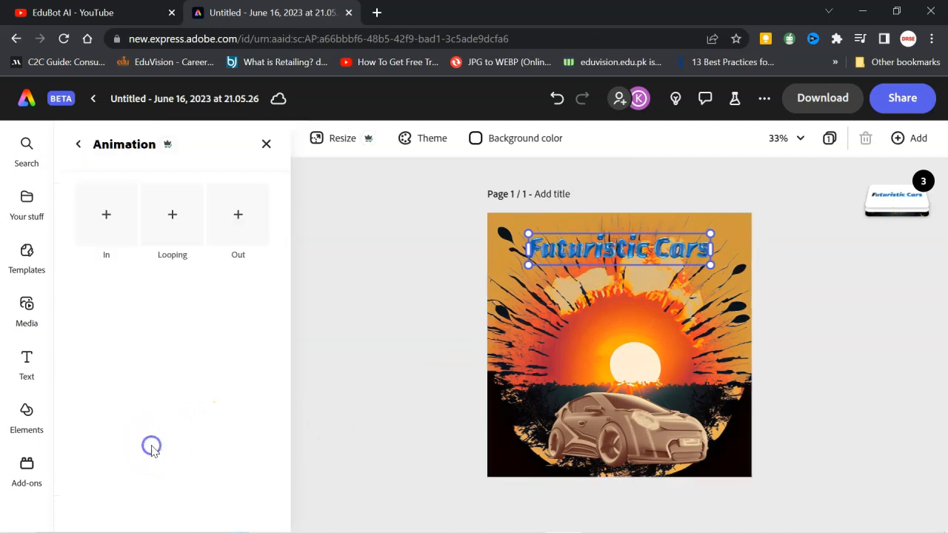
click(175, 215)
click(137, 255)
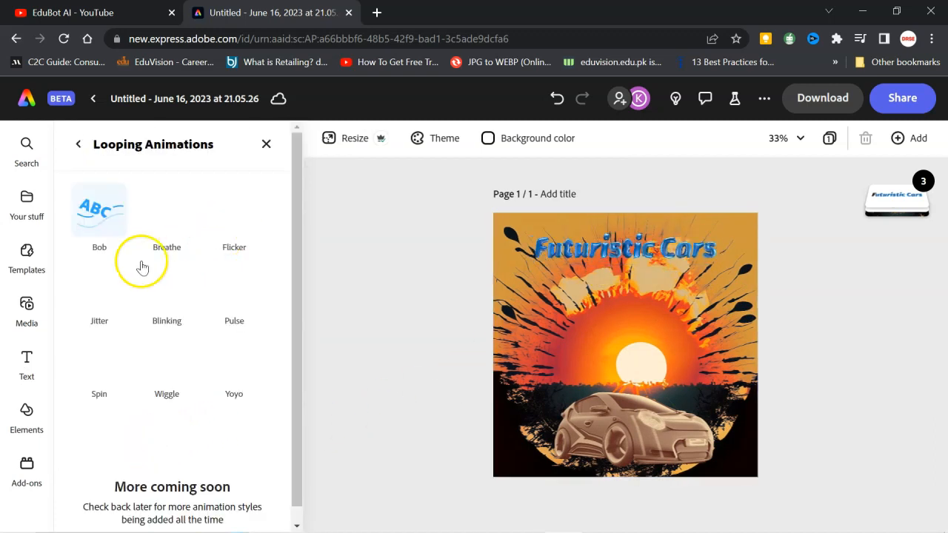
click(158, 214)
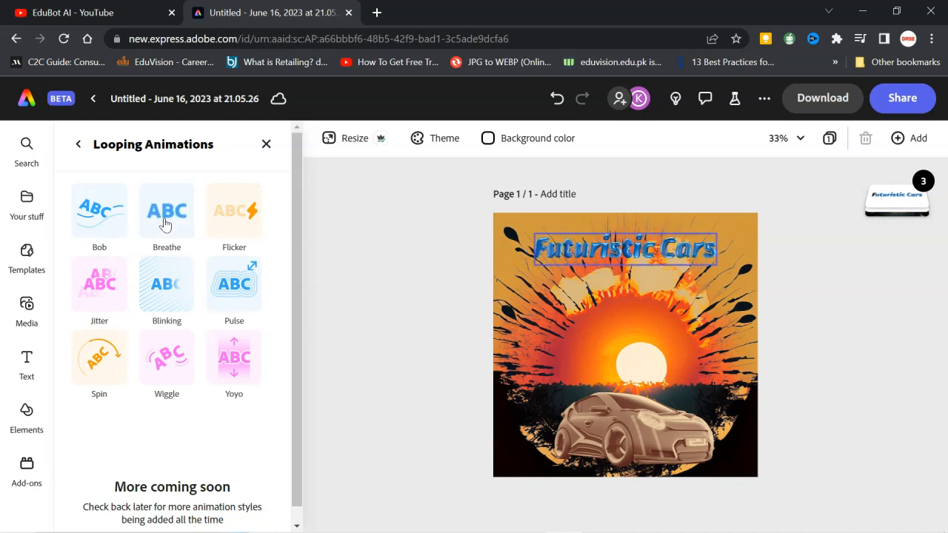
click(241, 252)
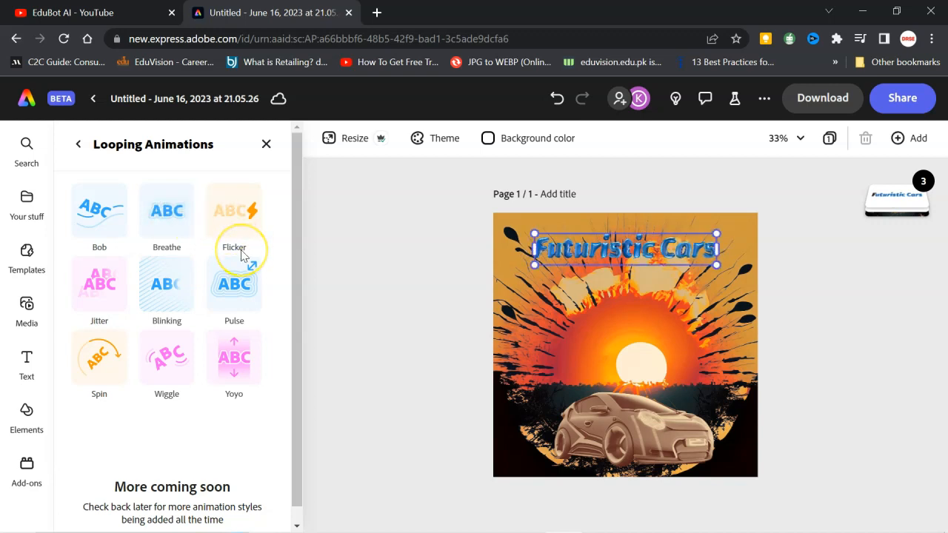
click(165, 315)
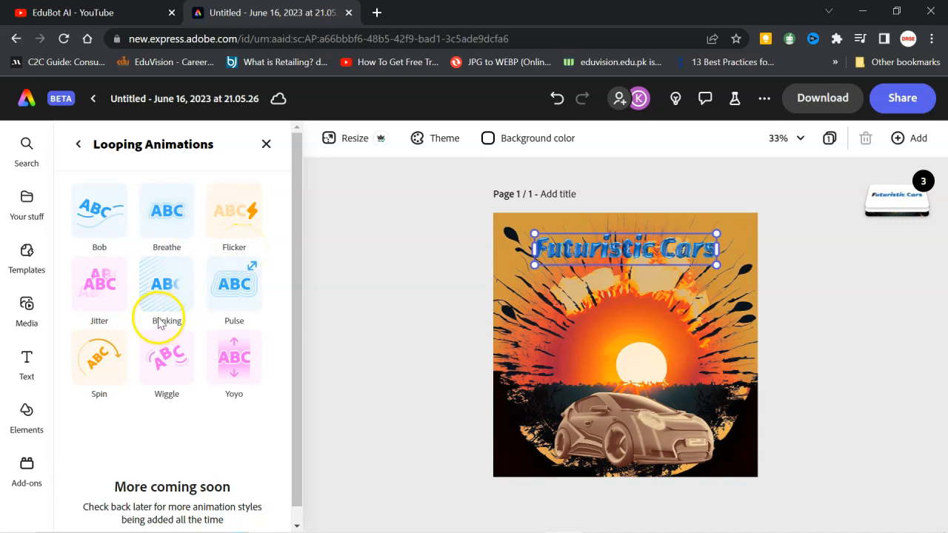
click(175, 233)
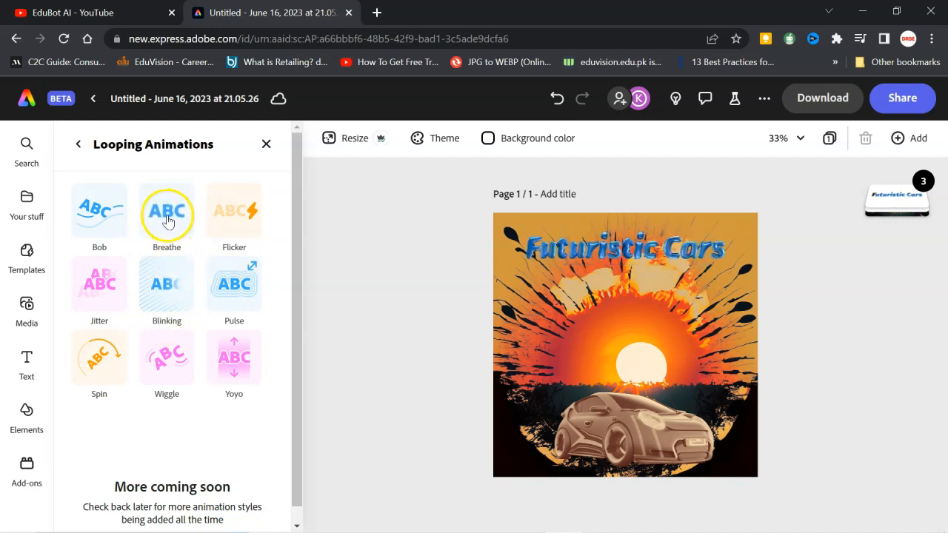
click(169, 215)
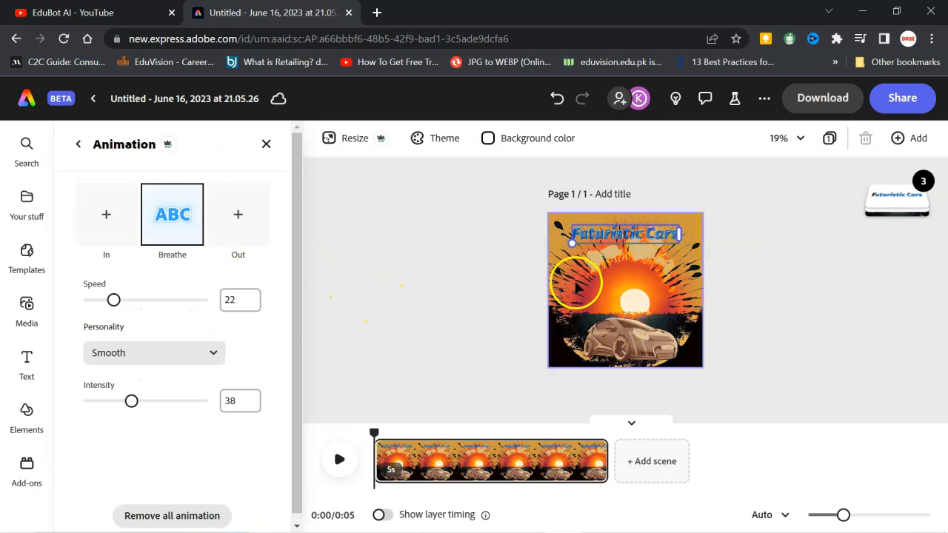
- Preview the looping animations on the car image and apply the Jitter animation
click(614, 352)
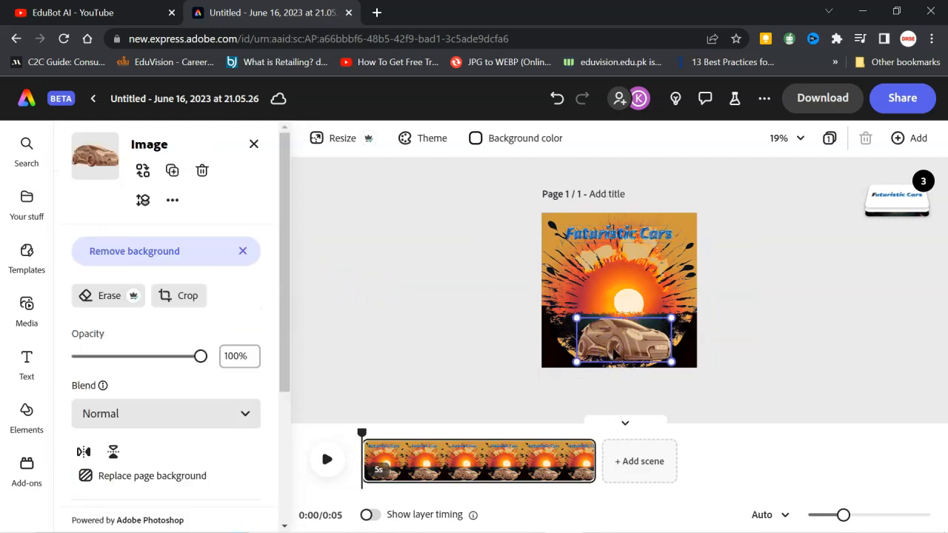
scroll(186, 296, down, 3)
click(152, 456)
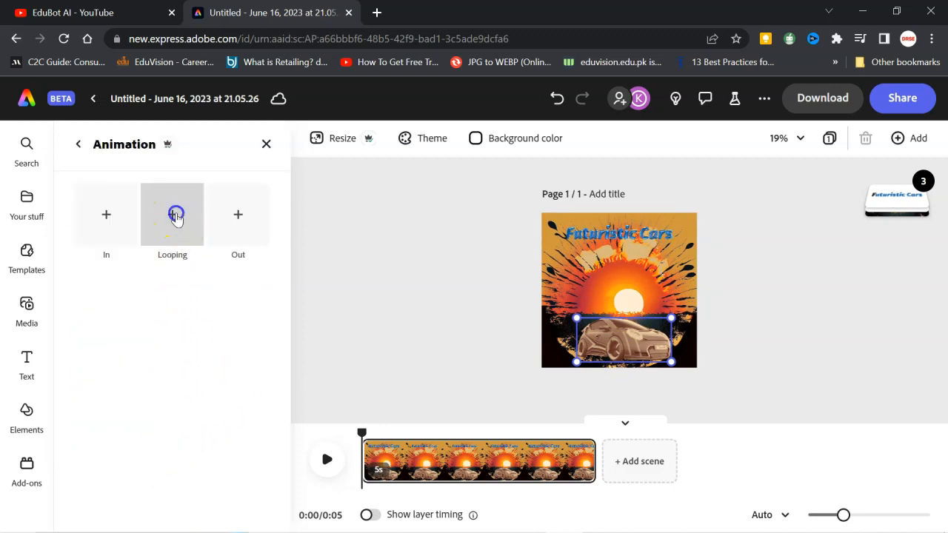
click(175, 215)
click(95, 236)
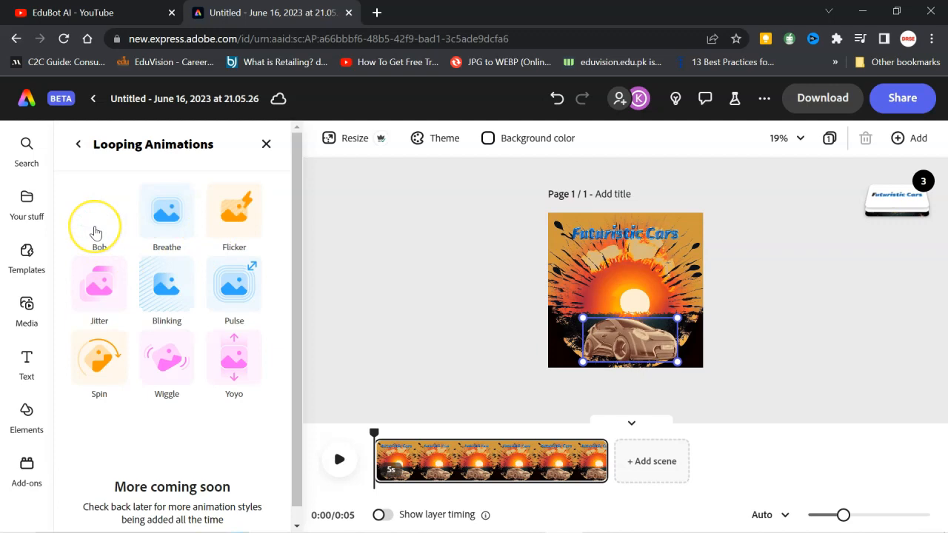
click(154, 233)
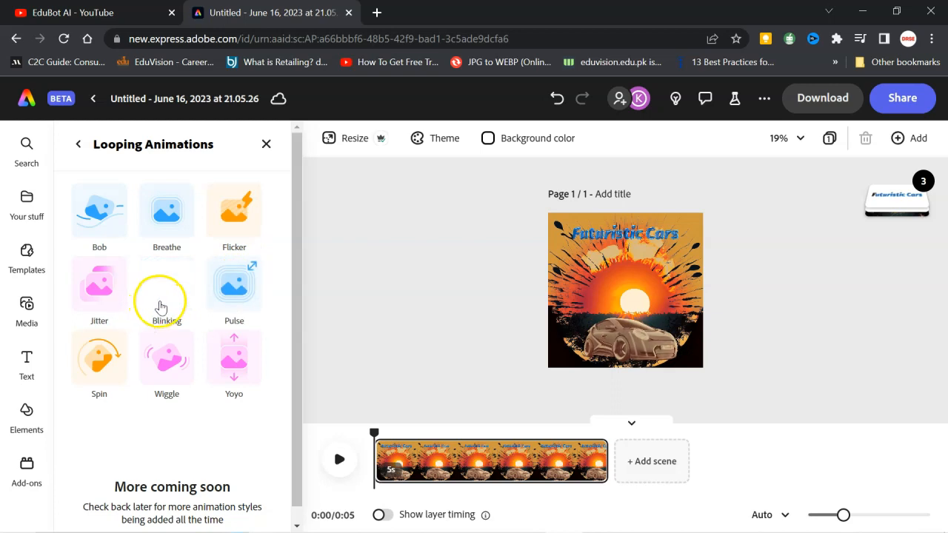
click(108, 300)
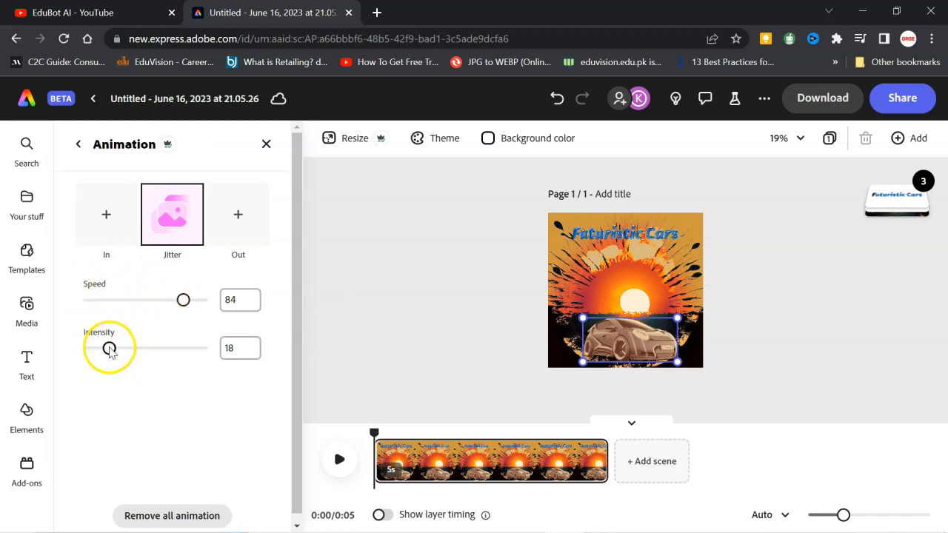
click(318, 269)
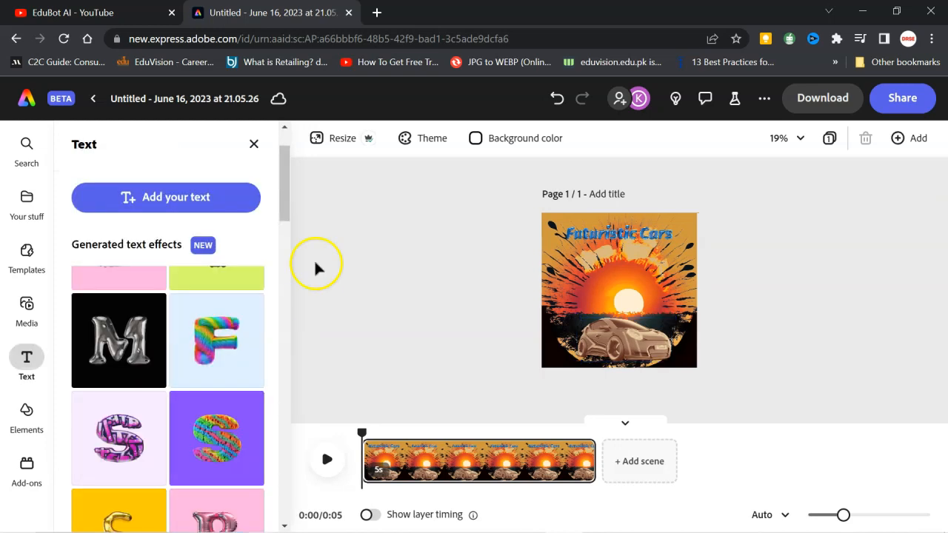
- Download the animated design as an MP4 (Best for videos) file
click(822, 98)
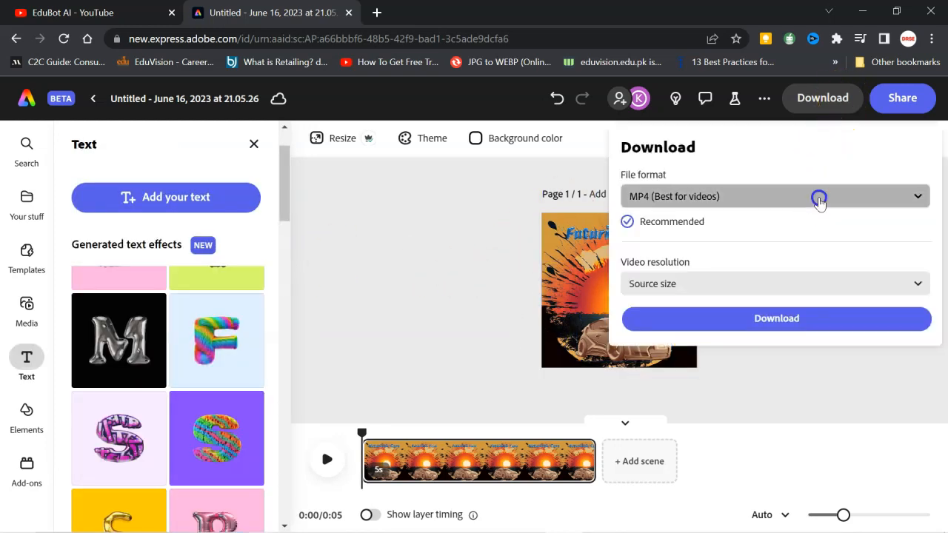
click(819, 196)
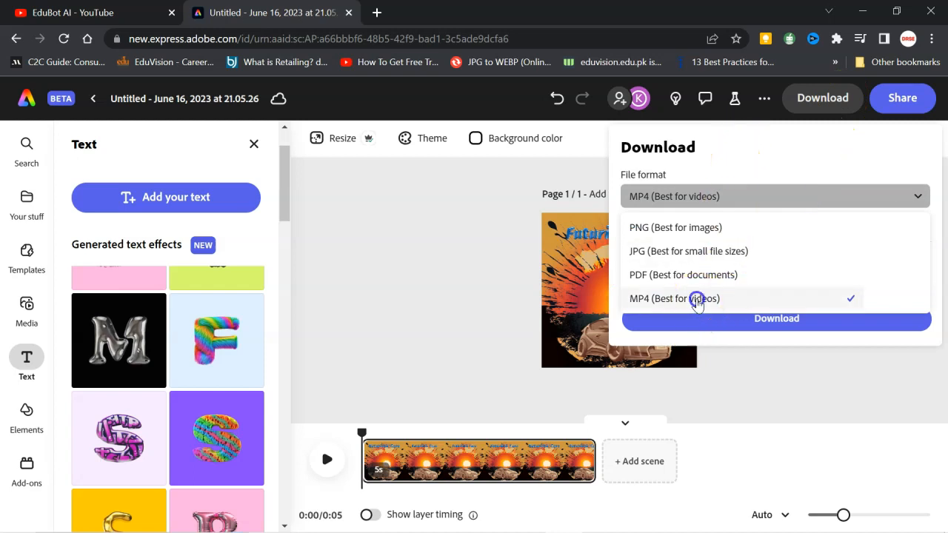
click(699, 299)
click(774, 323)
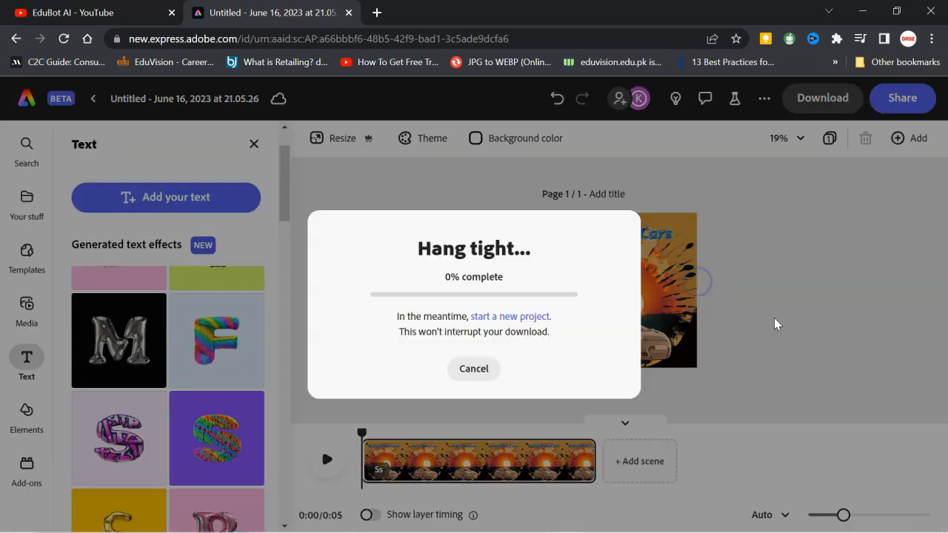